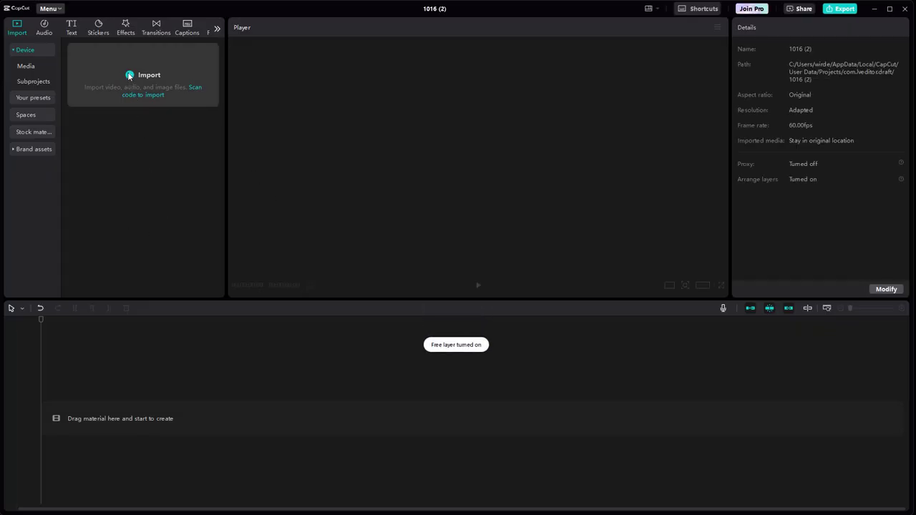
Import Film 1.MOV, Film 2.MOV and Right Here Beside You - Spence.mp3 from the Skrivbord folder into the project.
{"action": "left_click", "coordinate": [129, 75]}
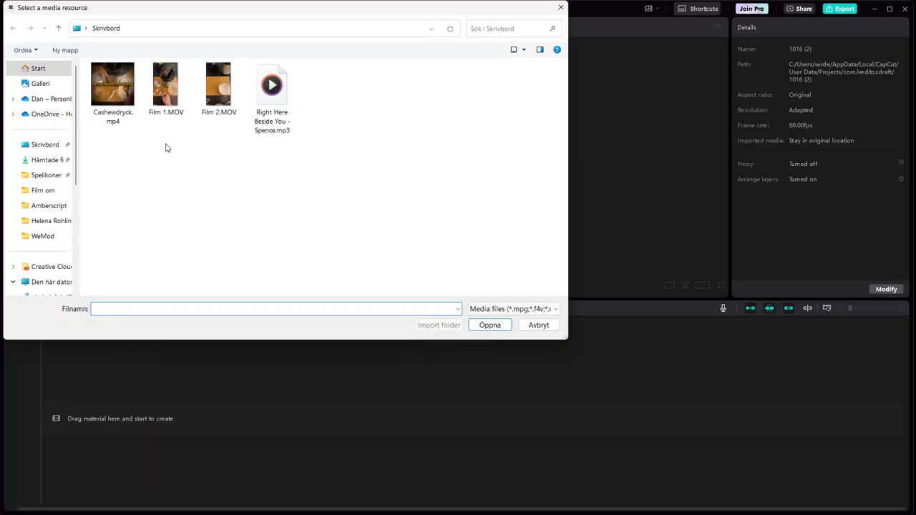
{"action": "left_click", "coordinate": [168, 93]}
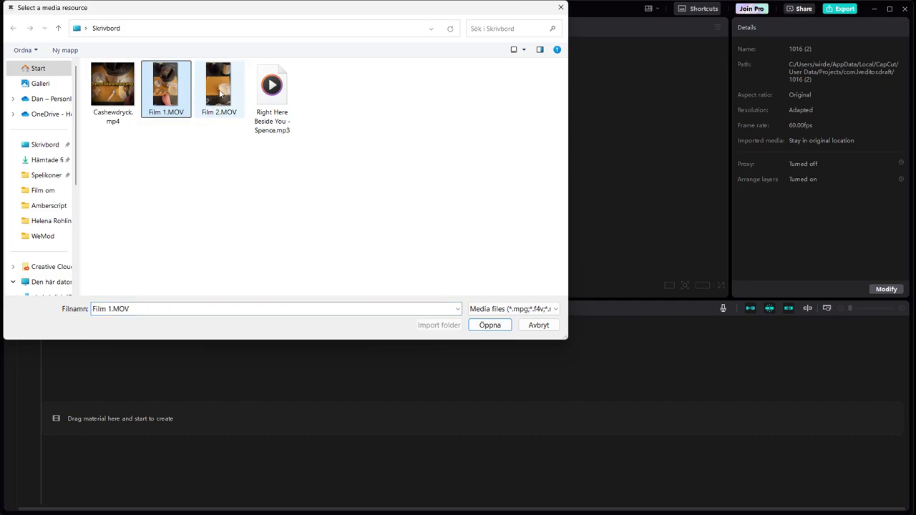
{"action": "left_click", "coordinate": [224, 100], "text": "ctrl"}
{"action": "left_click", "coordinate": [275, 100], "text": "ctrl"}
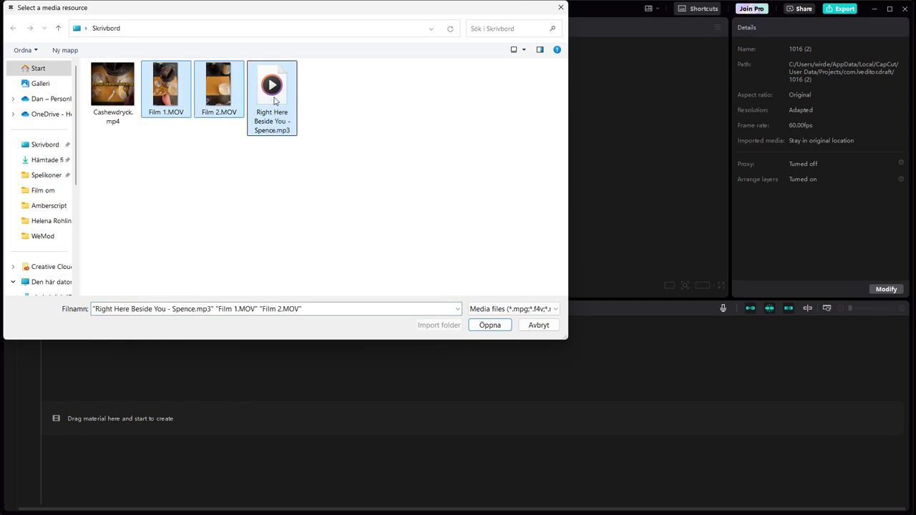
{"action": "left_click", "coordinate": [489, 325]}
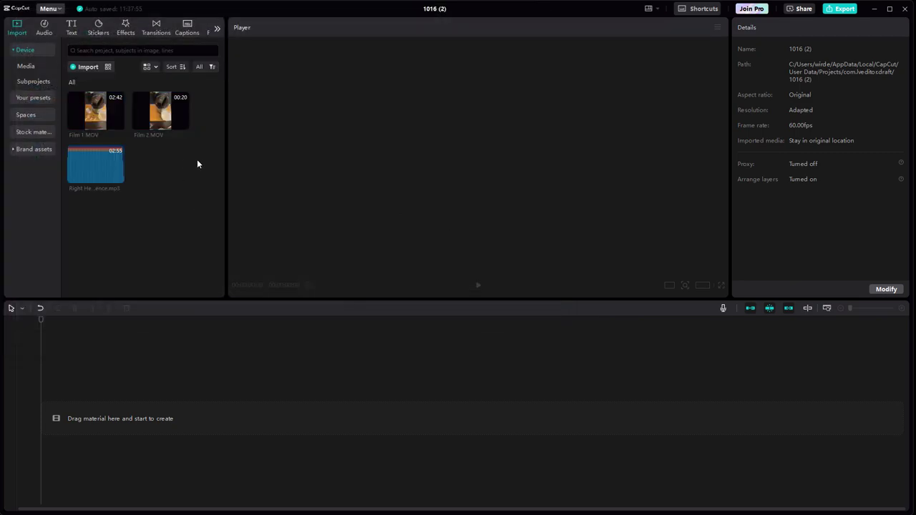
Place Film 1.MOV at the start of the timeline and Film 2.MOV directly after it.
{"action": "left_click_drag", "start_coordinate": [97, 114], "coordinate": [96, 397]}
{"action": "left_click_drag", "start_coordinate": [152, 115], "coordinate": [355, 425]}
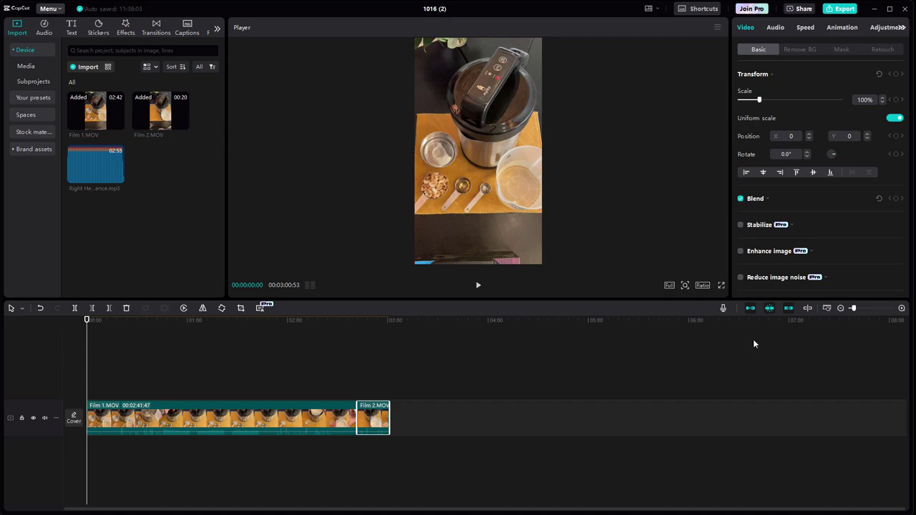
{"action": "left_click", "coordinate": [902, 308]}
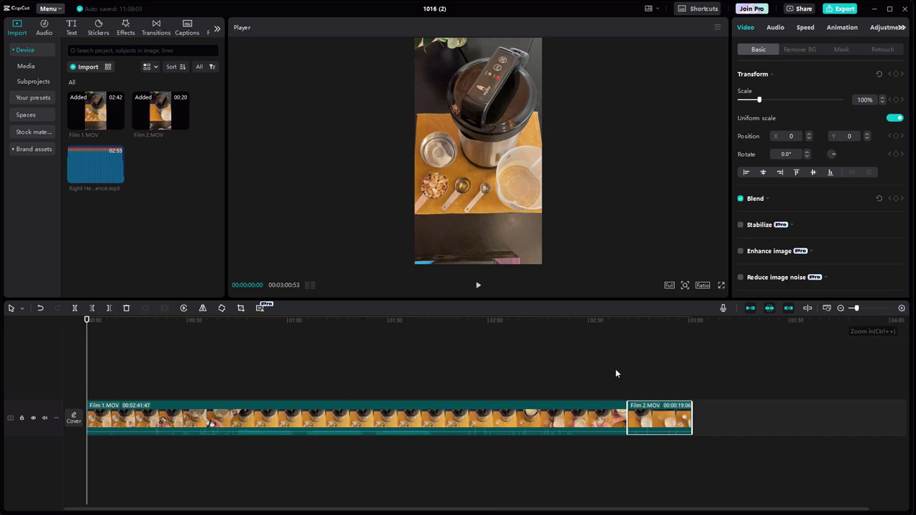
{"action": "left_click", "coordinate": [902, 308]}
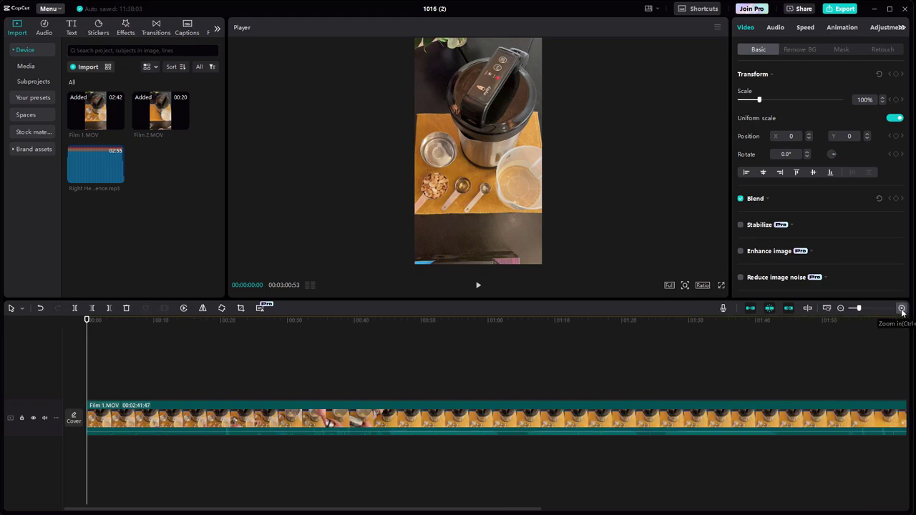
{"action": "left_click", "coordinate": [840, 309]}
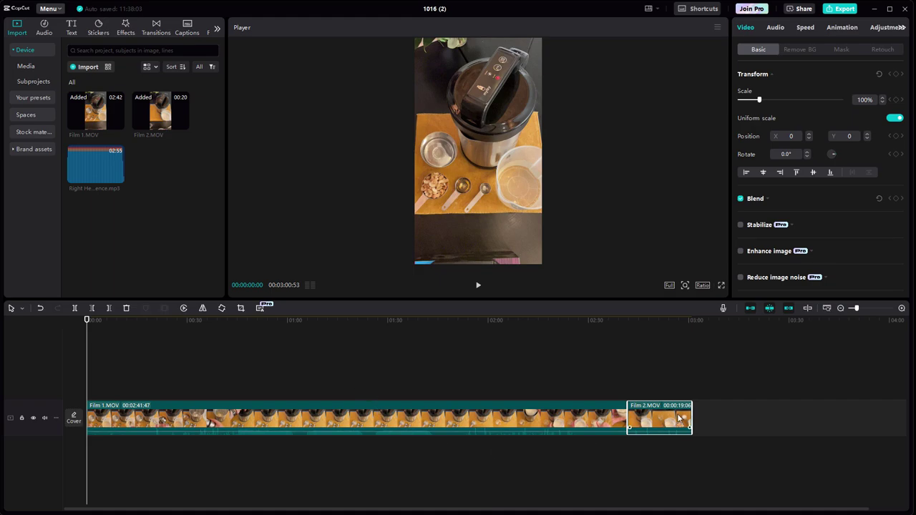
Select both clips on the timeline and set the project's aspect ratio to 1:1.
{"action": "left_click_drag", "start_coordinate": [371, 383], "coordinate": [657, 418]}
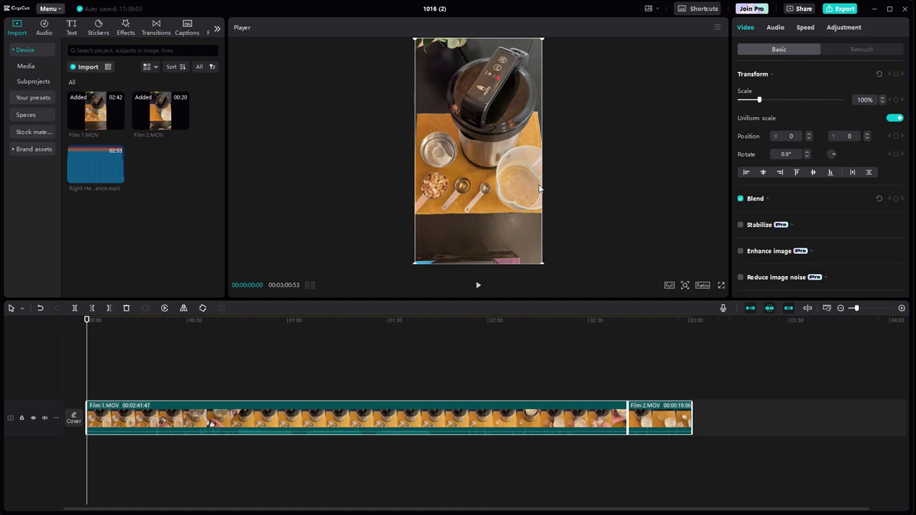
{"action": "left_click", "coordinate": [702, 285]}
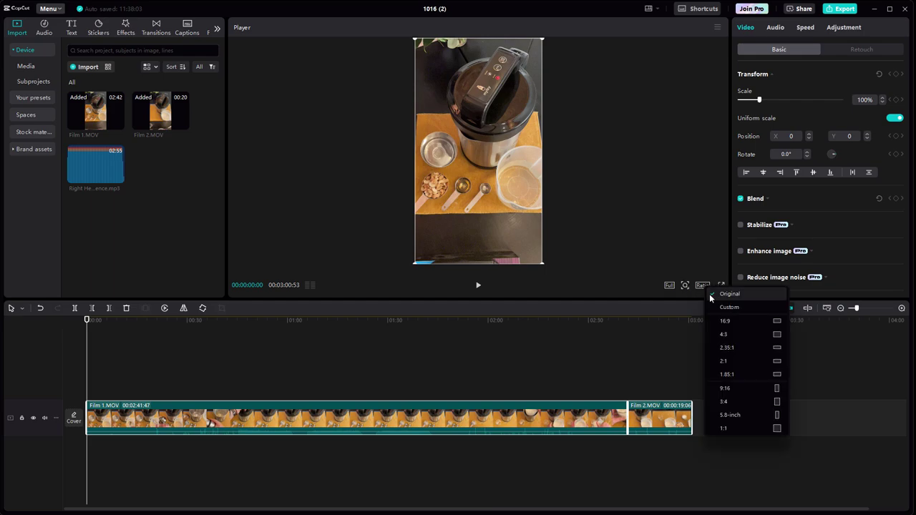
{"action": "left_click", "coordinate": [777, 427]}
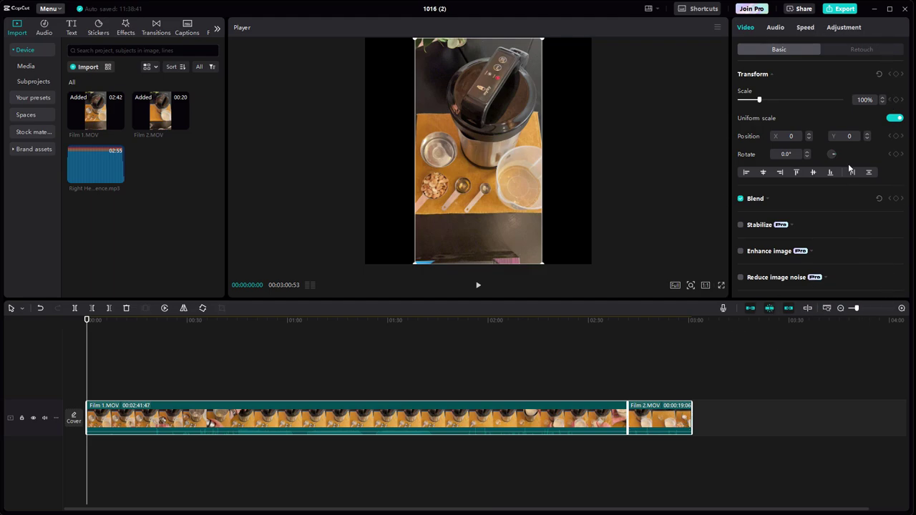
Scale both selected clips to 191%, shift them slightly upward in the frame and rotate them to 1.0°.
{"action": "left_click_drag", "start_coordinate": [759, 101], "coordinate": [778, 101]}
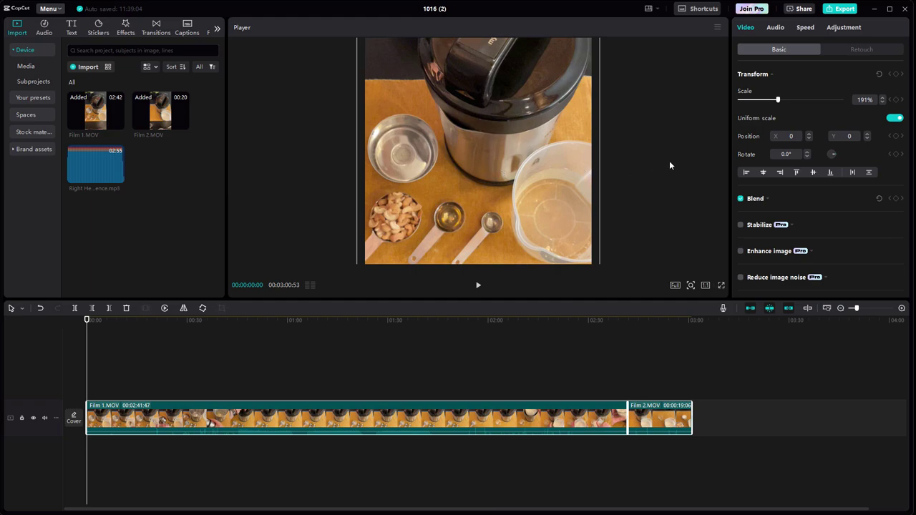
{"action": "left_click_drag", "start_coordinate": [490, 221], "coordinate": [491, 201]}
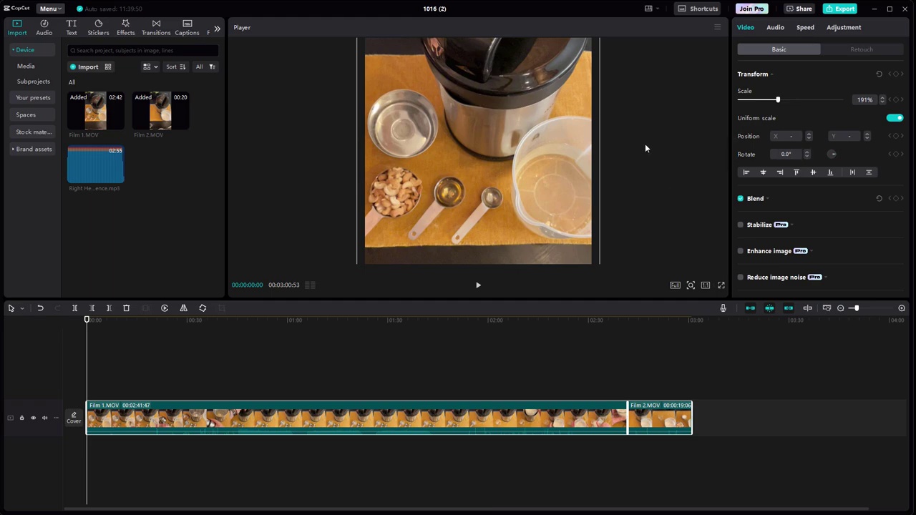
{"action": "left_click", "coordinate": [807, 152]}
{"action": "left_click", "coordinate": [808, 153]}
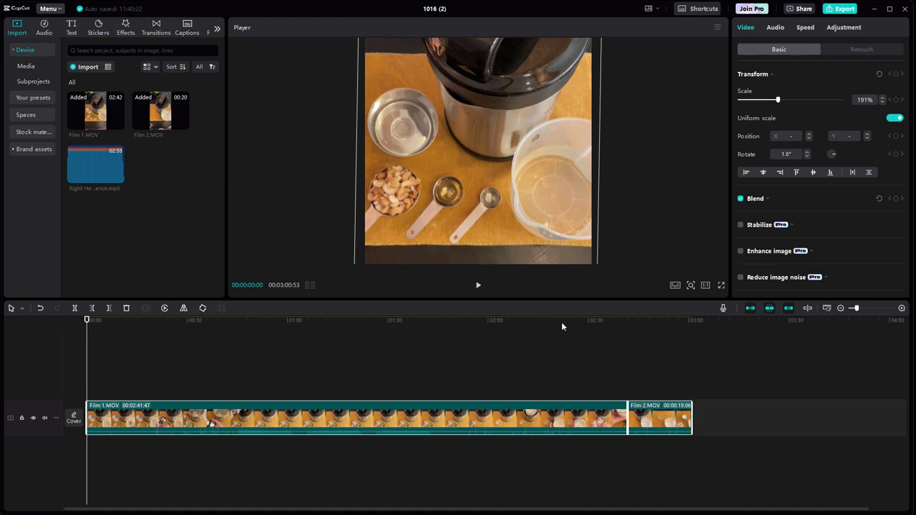
Reposition only Film 2.MOV to X 0, Y 340 so the cloth fits the frame, and set its rotation to 0.5°.
{"action": "left_click", "coordinate": [652, 323]}
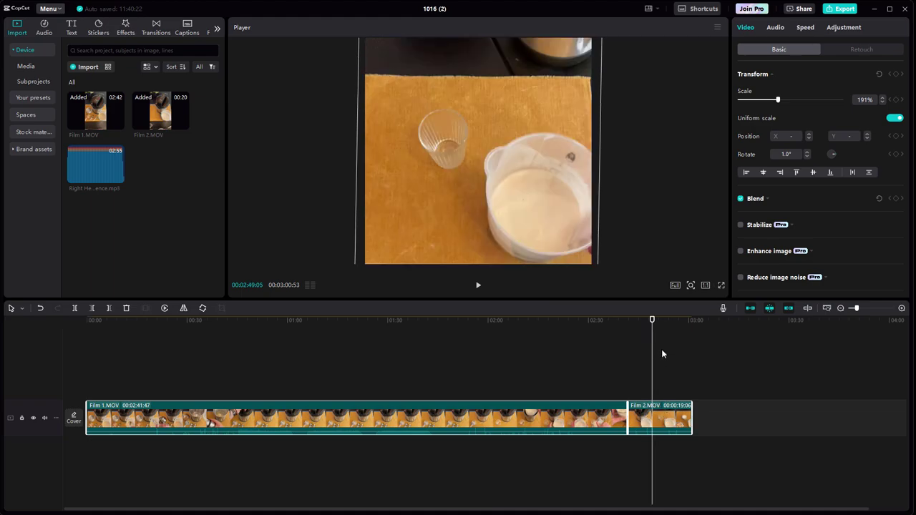
{"action": "left_click_drag", "start_coordinate": [652, 320], "coordinate": [648, 320]}
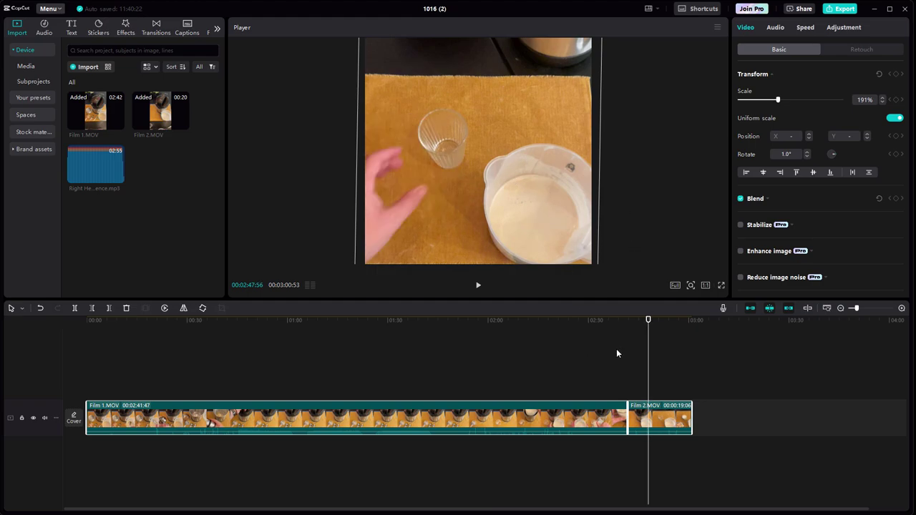
{"action": "left_click", "coordinate": [571, 384]}
{"action": "left_click", "coordinate": [656, 345]}
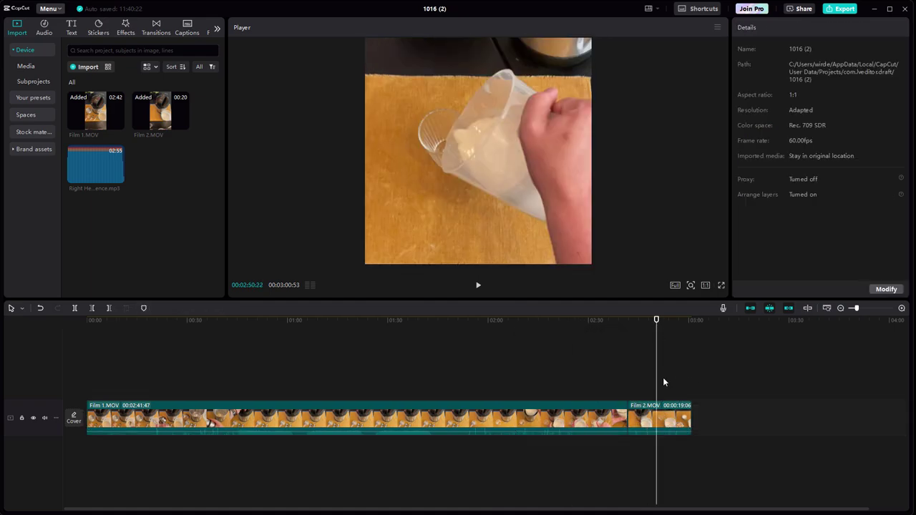
{"action": "left_click", "coordinate": [674, 422]}
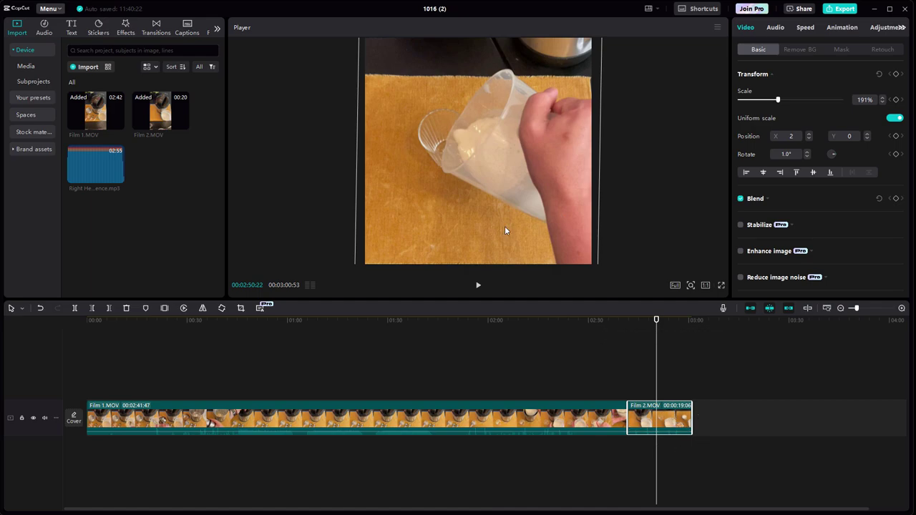
{"action": "mouse_move", "coordinate": [504, 208]}
{"action": "left_mouse_down"}
{"action": "mouse_move", "coordinate": [504, 196]}
{"action": "mouse_move", "coordinate": [505, 209]}
{"action": "left_mouse_up"}
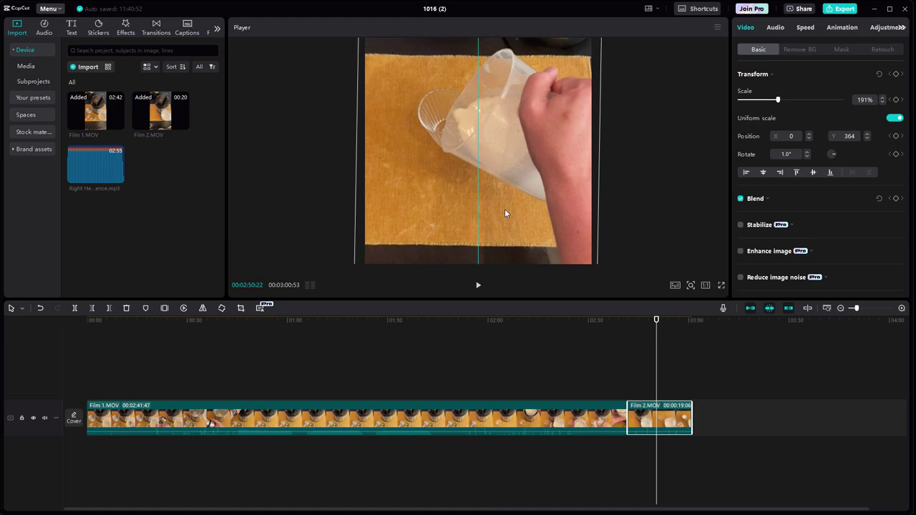
{"action": "left_click_drag", "start_coordinate": [504, 209], "coordinate": [506, 210]}
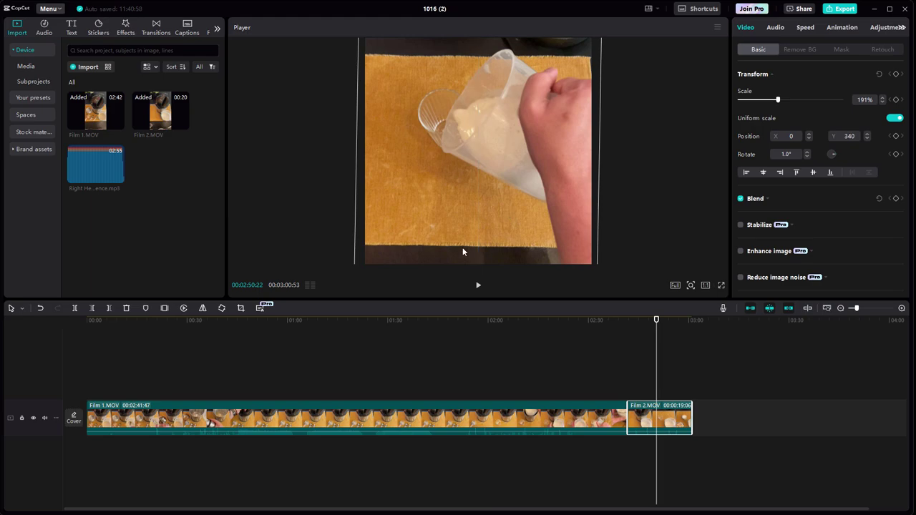
{"action": "left_click", "coordinate": [806, 156]}
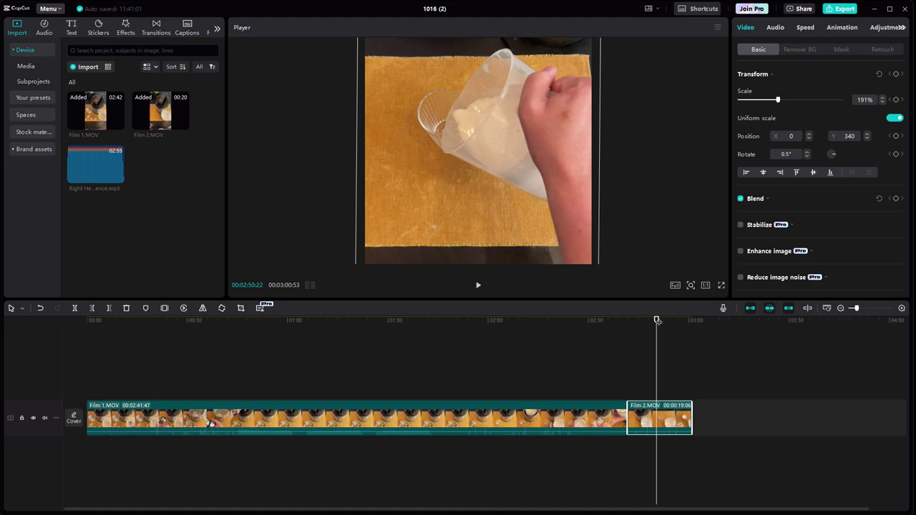
{"action": "left_click_drag", "start_coordinate": [631, 334], "coordinate": [651, 334]}
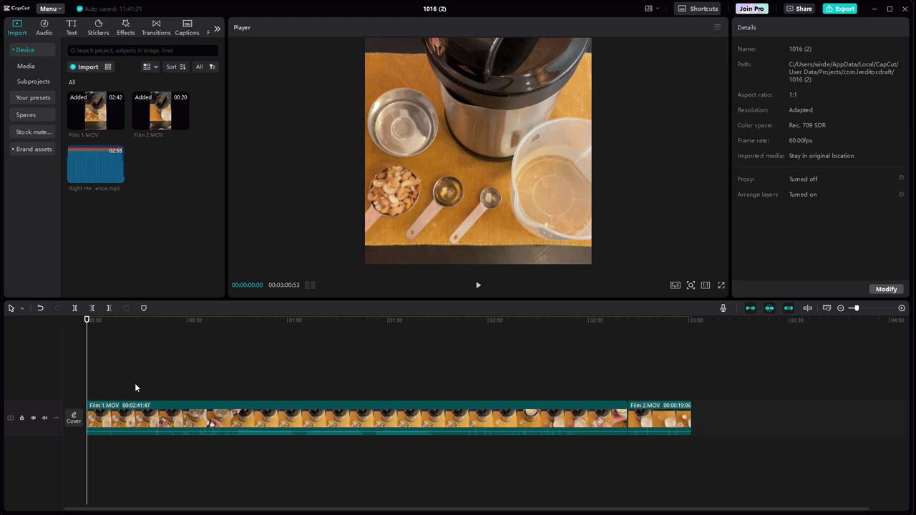
Split Film 1.MOV at 00:00:03:43 and at 00:00:06:59.
{"action": "mouse_move", "coordinate": [87, 322]}
{"action": "left_mouse_down"}
{"action": "mouse_move", "coordinate": [108, 322]}
{"action": "mouse_move", "coordinate": [99, 320]}
{"action": "left_mouse_up"}
{"action": "left_click_drag", "start_coordinate": [101, 320], "coordinate": [100, 320]}
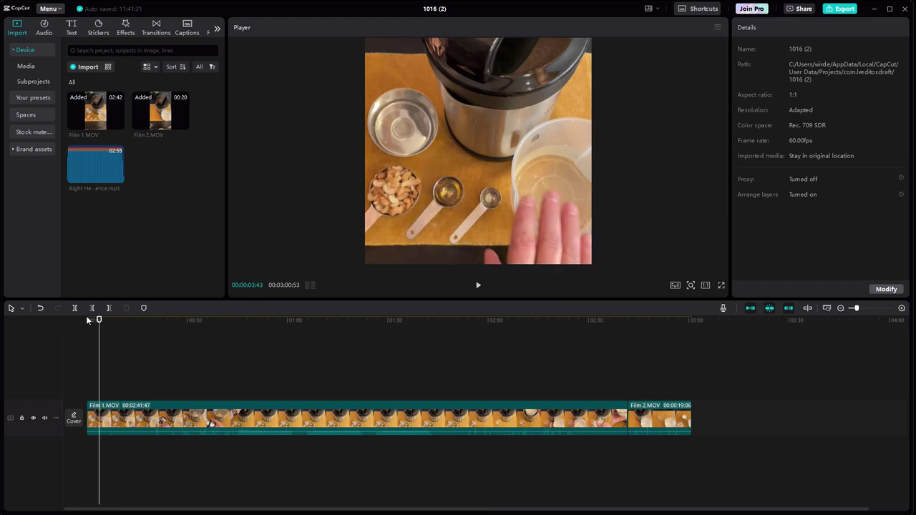
{"action": "left_click", "coordinate": [74, 309]}
{"action": "left_click_drag", "start_coordinate": [99, 320], "coordinate": [110, 324]}
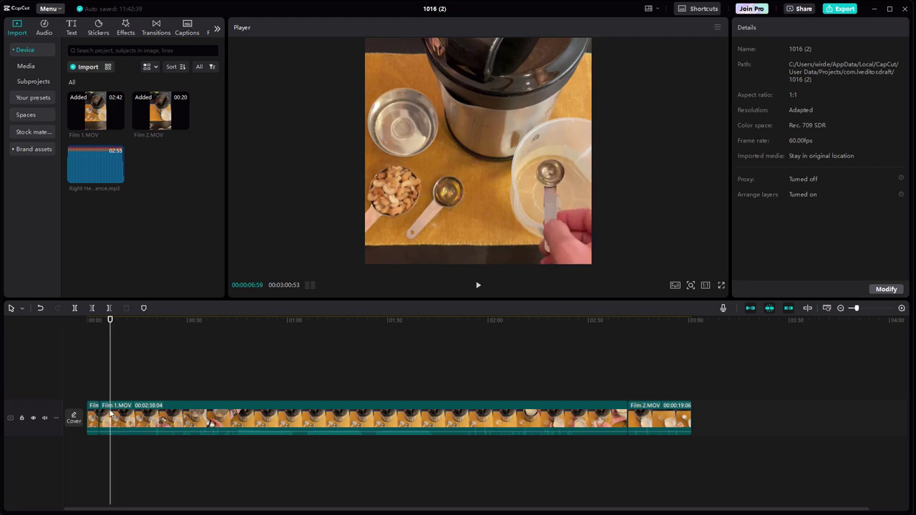
{"action": "left_click", "coordinate": [75, 309]}
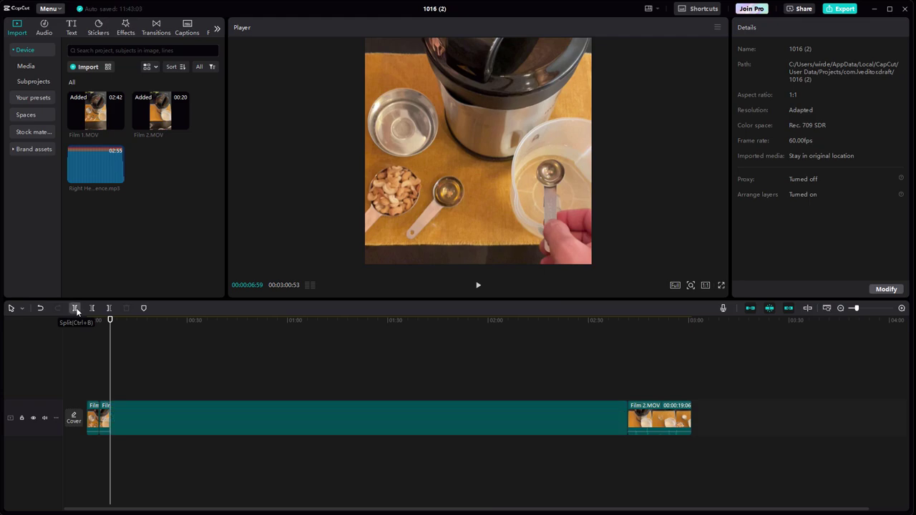
Split the remaining Film 1.MOV clip at 00:00:12:50 and at 00:00:20:33.
{"action": "left_click_drag", "start_coordinate": [111, 320], "coordinate": [129, 320]}
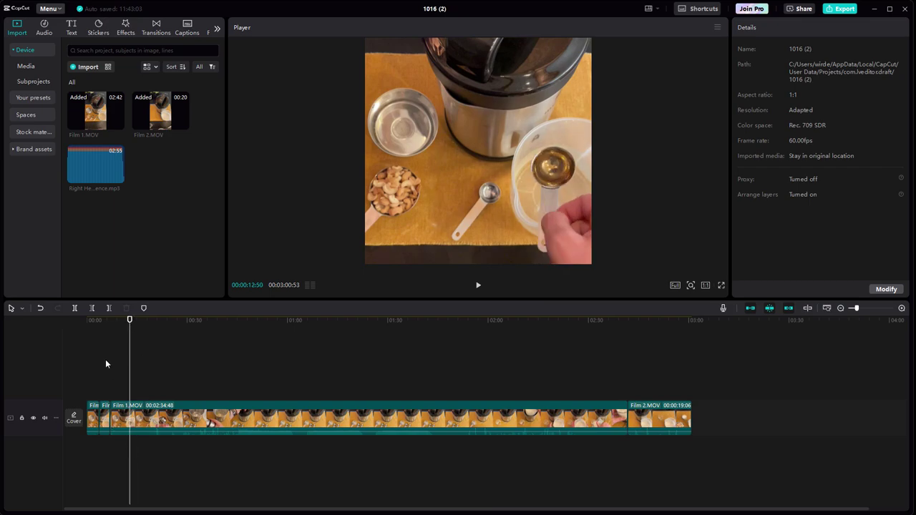
{"action": "left_click", "coordinate": [76, 308]}
{"action": "left_click_drag", "start_coordinate": [130, 319], "coordinate": [156, 321]}
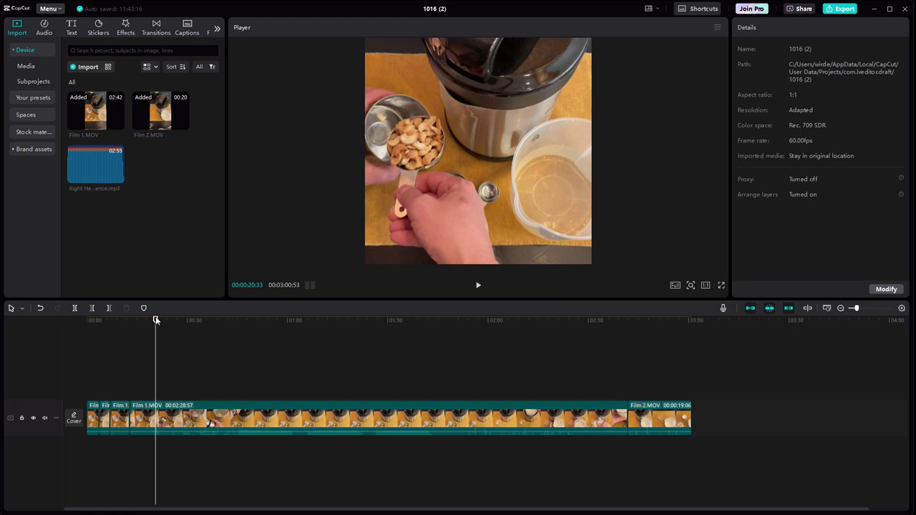
{"action": "left_click", "coordinate": [75, 309]}
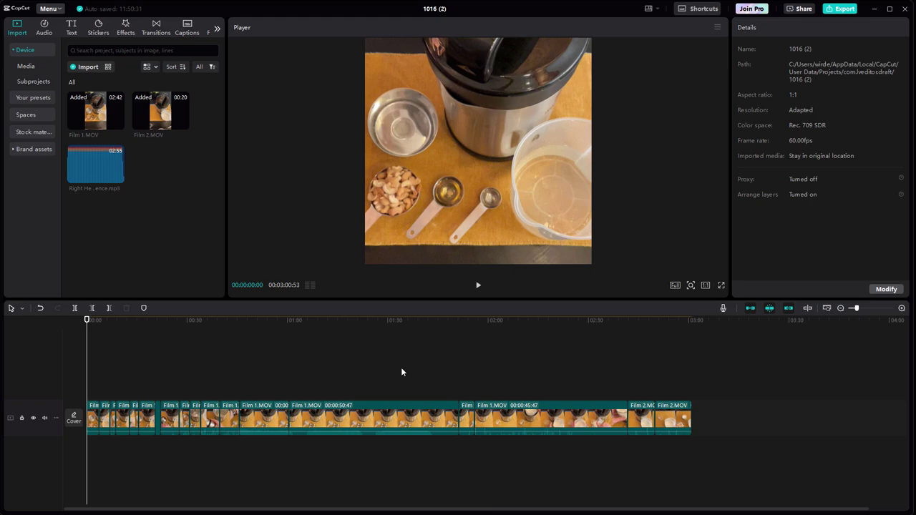
Delete the two longest Film 1.MOV segments, the ones lasting 00:00:50:47 and 00:00:45:47.
{"action": "left_click", "coordinate": [378, 410]}
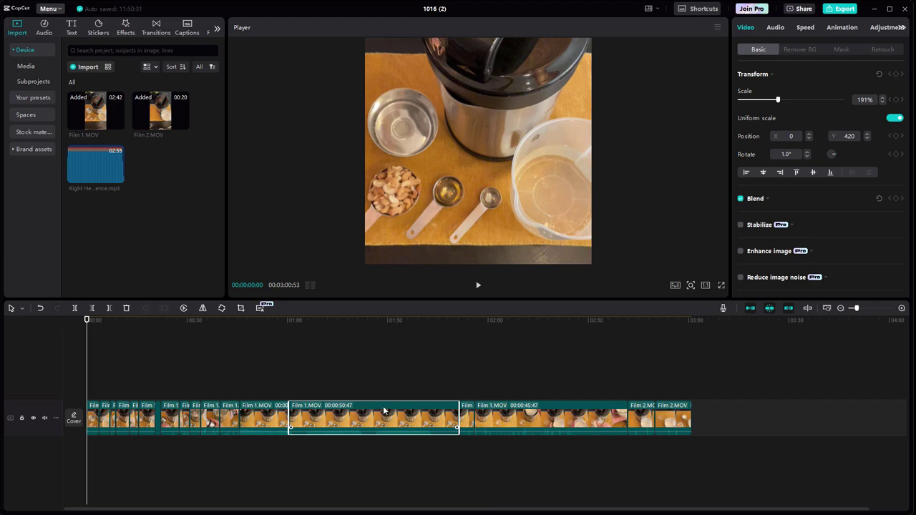
{"action": "right_click", "coordinate": [384, 410]}
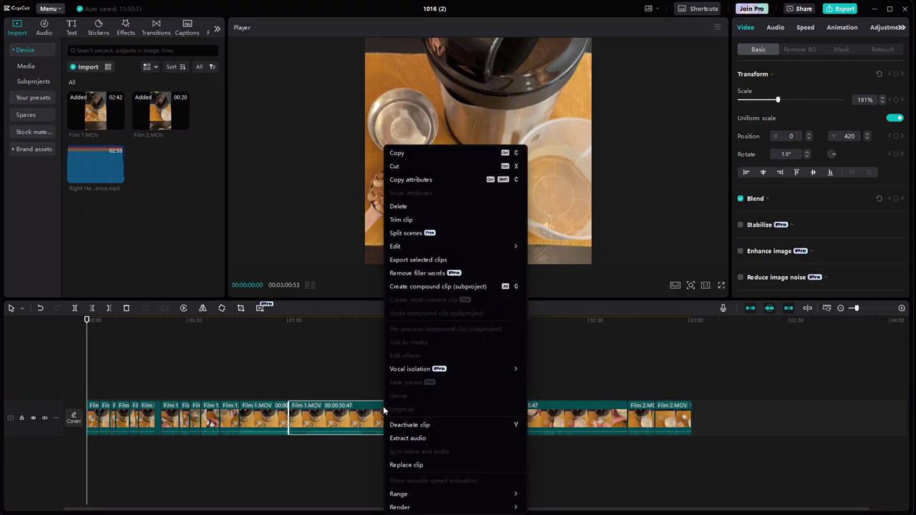
{"action": "left_click", "coordinate": [399, 206]}
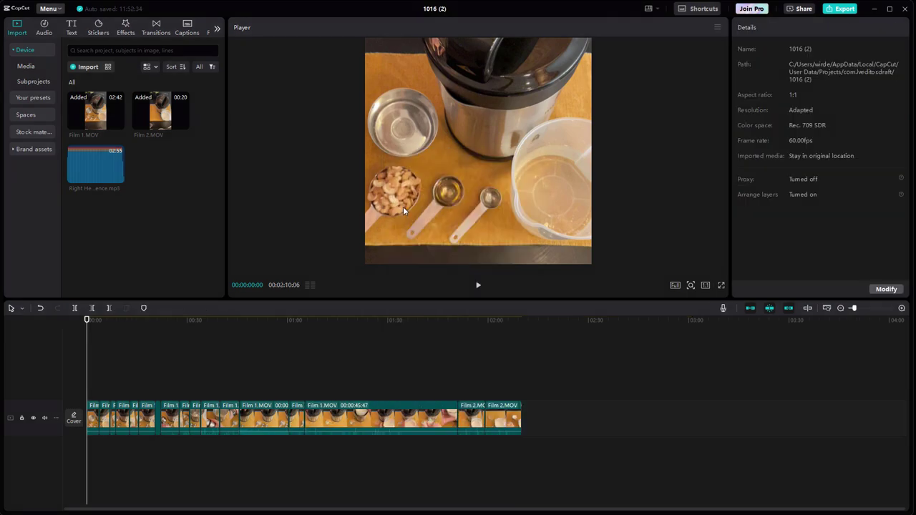
{"action": "left_click", "coordinate": [396, 409]}
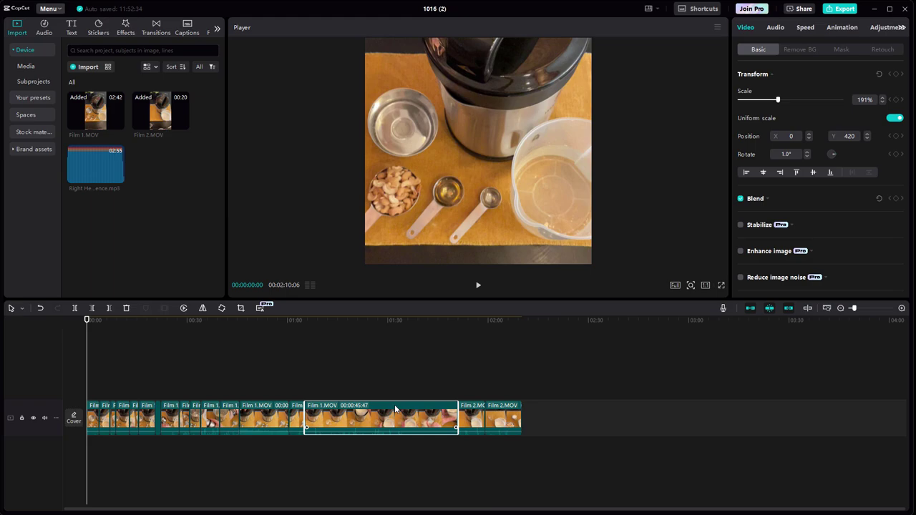
{"action": "key", "text": "Delete"}
Speed up the second Film 1.MOV segment, where the hand picks up the small measuring spoon, to 5.0x.
{"action": "left_click", "coordinate": [903, 308]}
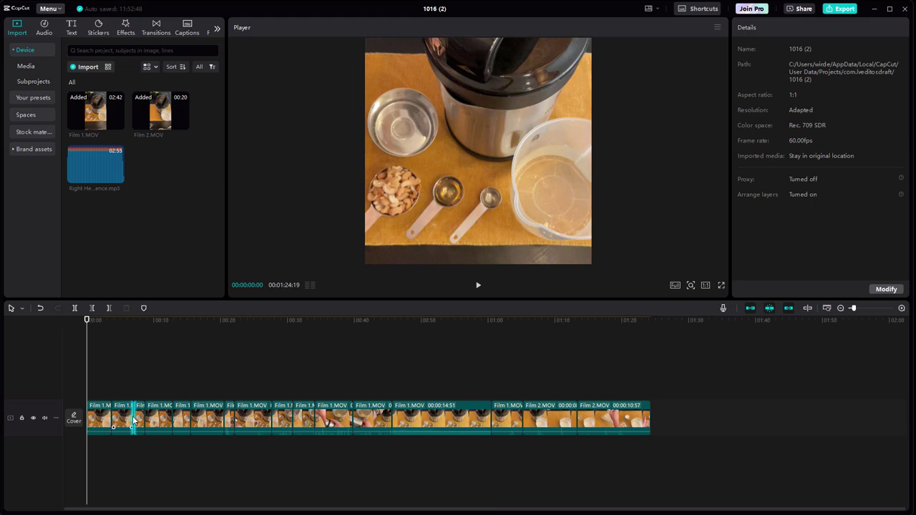
{"action": "left_click_drag", "start_coordinate": [87, 320], "coordinate": [99, 320]}
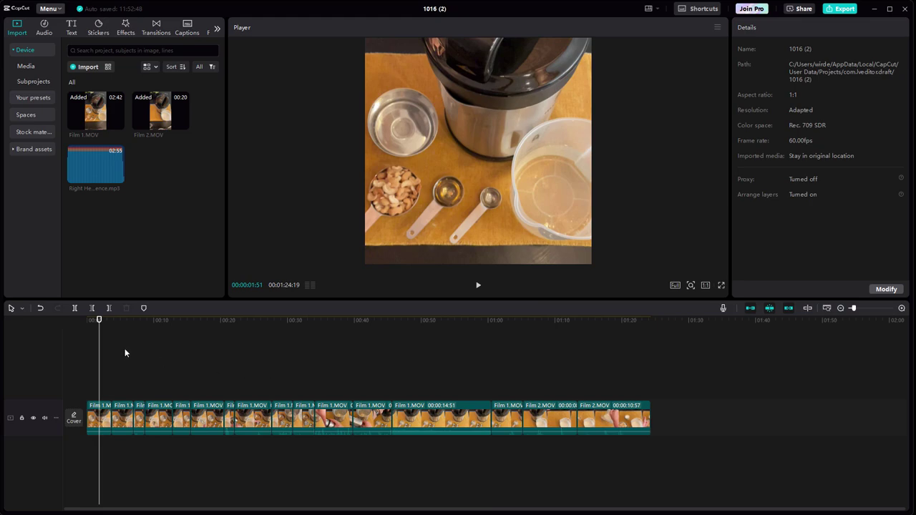
{"action": "left_click_drag", "start_coordinate": [98, 320], "coordinate": [123, 324]}
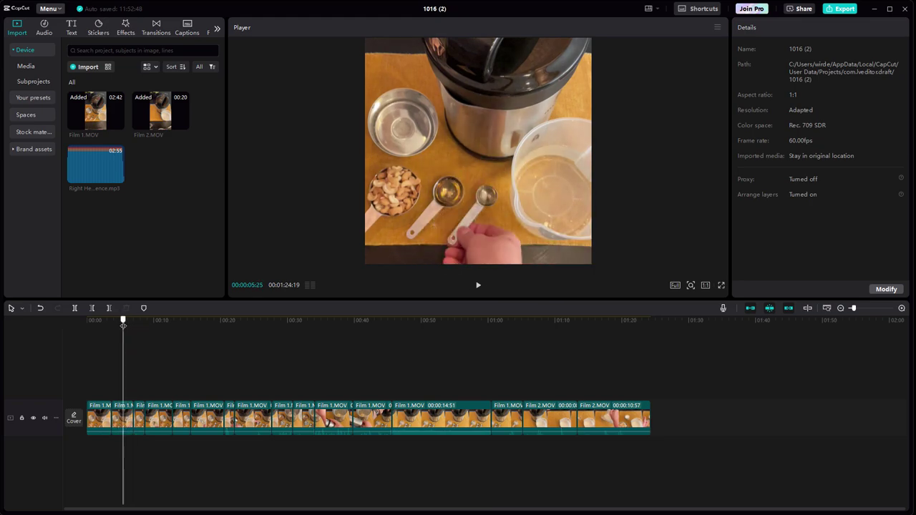
{"action": "left_click", "coordinate": [123, 420]}
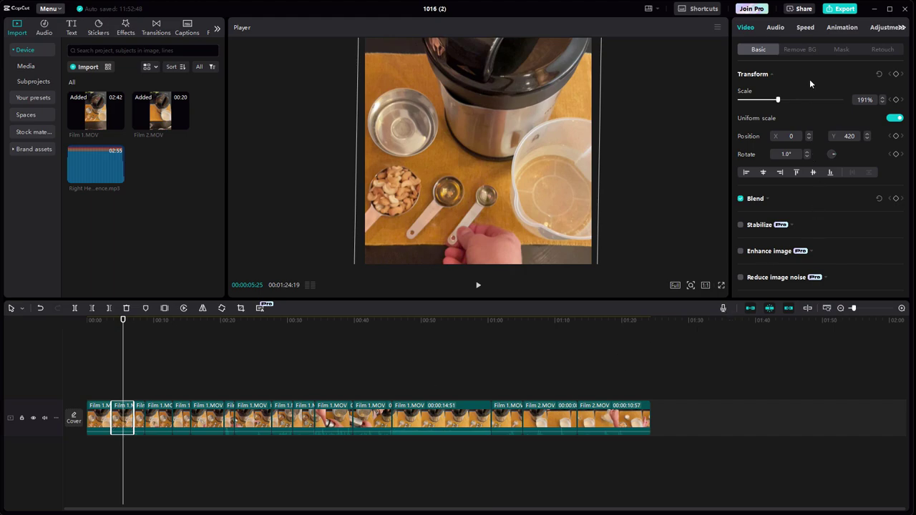
{"action": "left_click", "coordinate": [805, 27]}
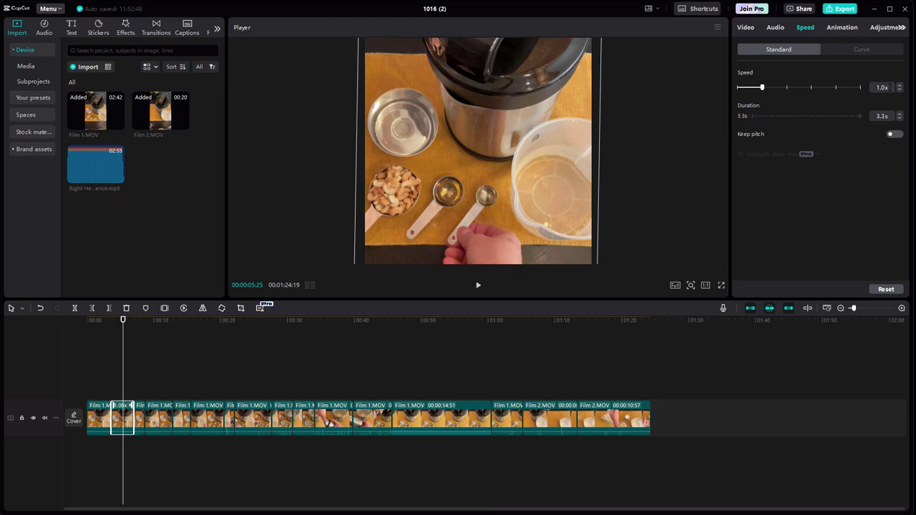
{"action": "left_click", "coordinate": [881, 87]}
{"action": "type", "text": "5"}
{"action": "key", "text": "Return"}
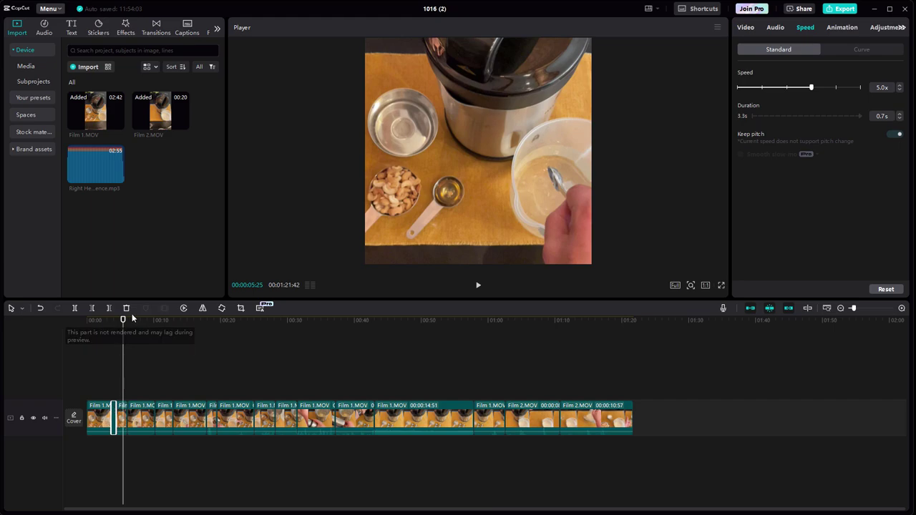
Play back the sped-up second segment from just before its start to check how the faster motion looks.
{"action": "left_click_drag", "start_coordinate": [123, 321], "coordinate": [105, 321]}
{"action": "left_click", "coordinate": [478, 285]}
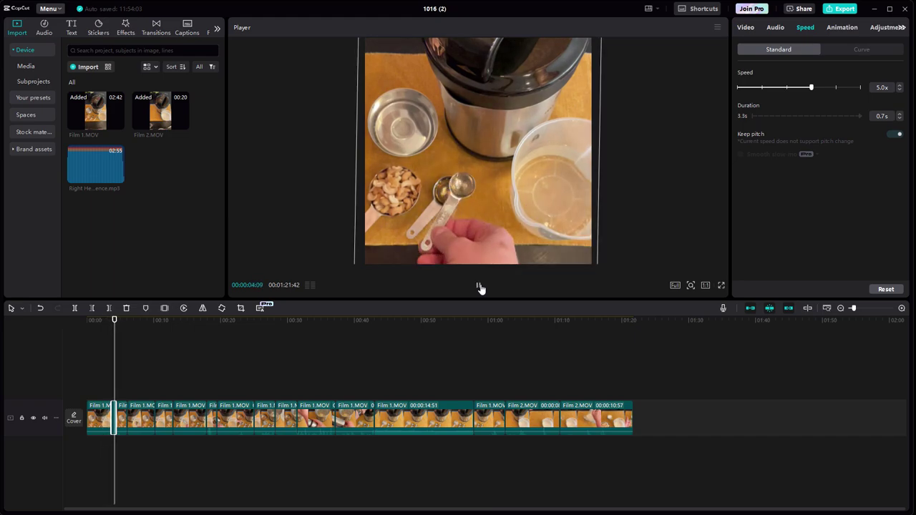
{"action": "left_click", "coordinate": [480, 286]}
{"action": "left_click_drag", "start_coordinate": [127, 320], "coordinate": [109, 319]}
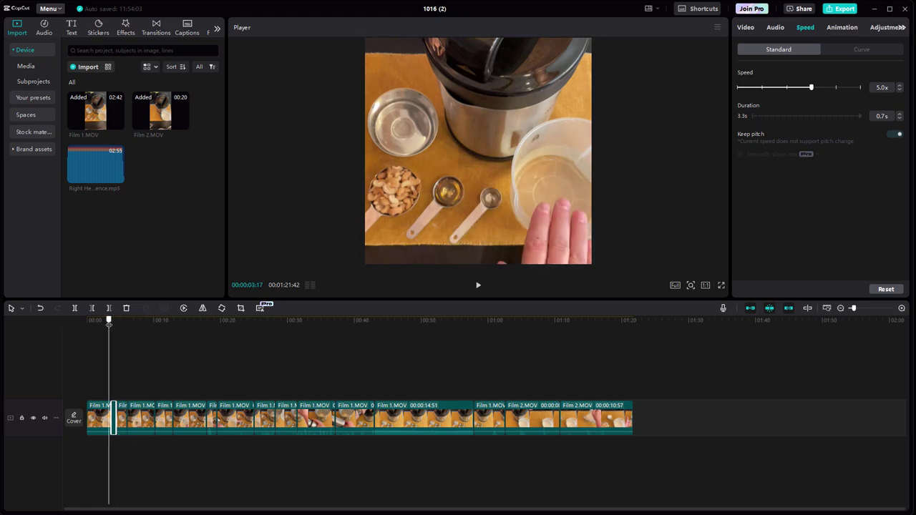
{"action": "left_click", "coordinate": [478, 285]}
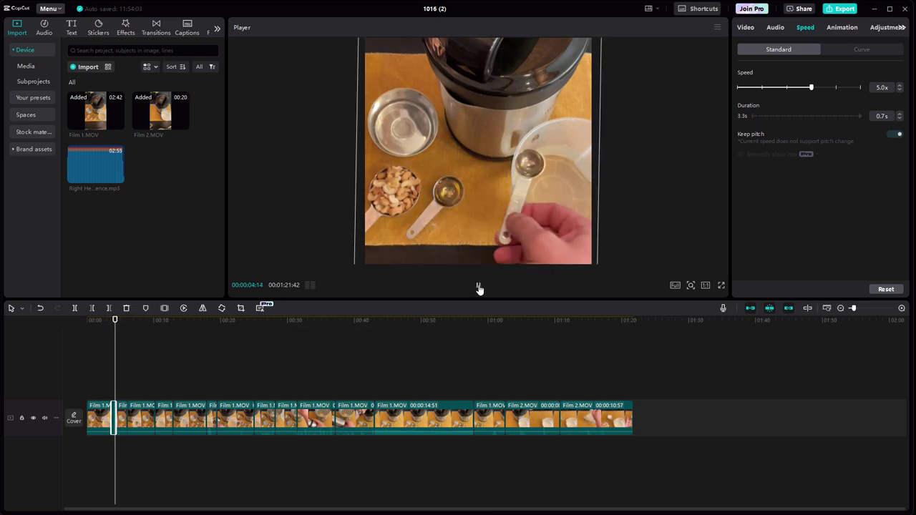
{"action": "left_click", "coordinate": [475, 287]}
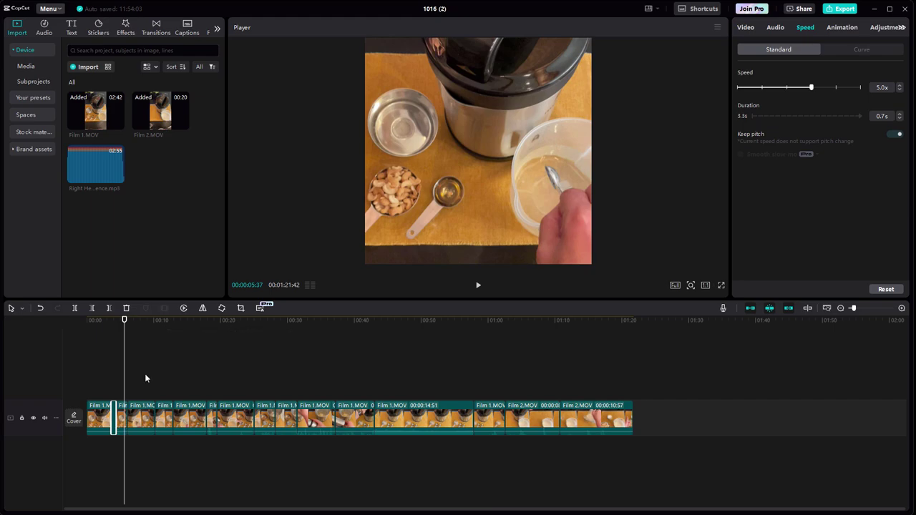
Set the speed of the Film 1.MOV segment at 00:00:08:55 to 5.0x.
{"action": "left_click_drag", "start_coordinate": [125, 320], "coordinate": [146, 321]}
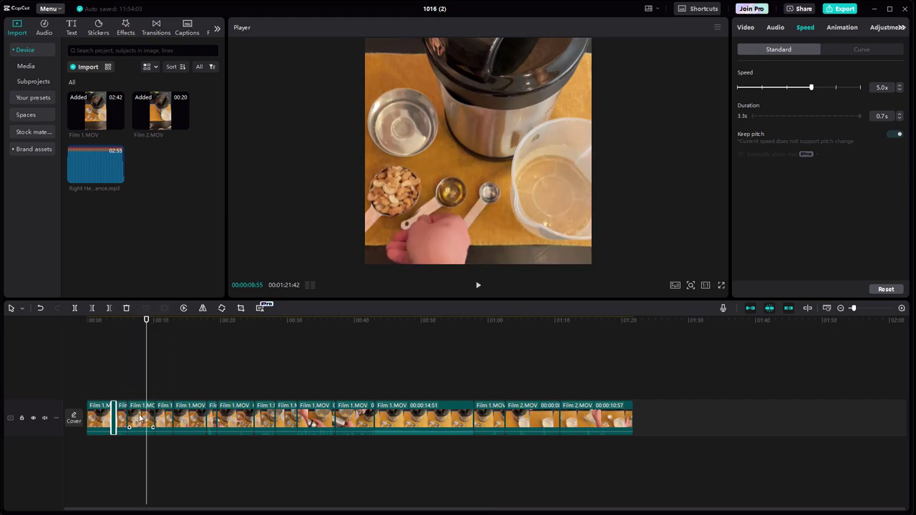
{"action": "left_click", "coordinate": [148, 409]}
{"action": "left_click", "coordinate": [881, 87]}
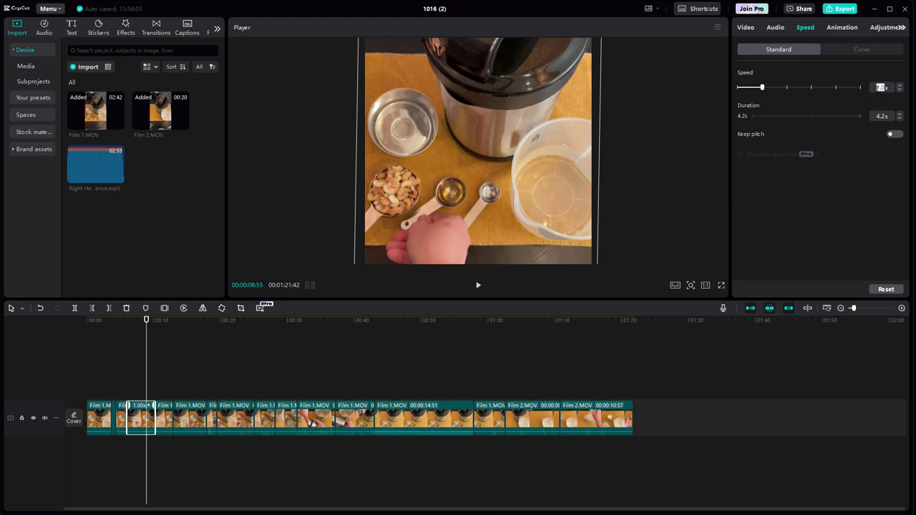
{"action": "type", "text": "5"}
{"action": "key", "text": "Return"}
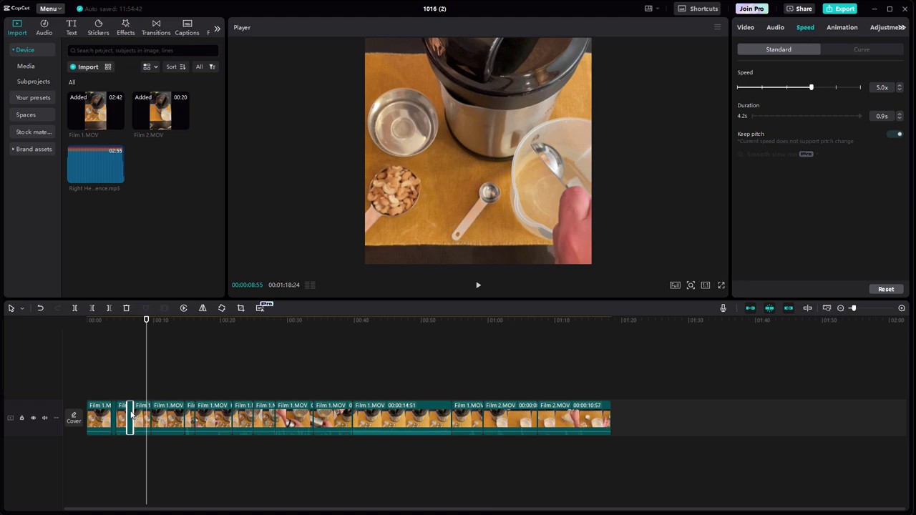
{"action": "left_click", "coordinate": [147, 320]}
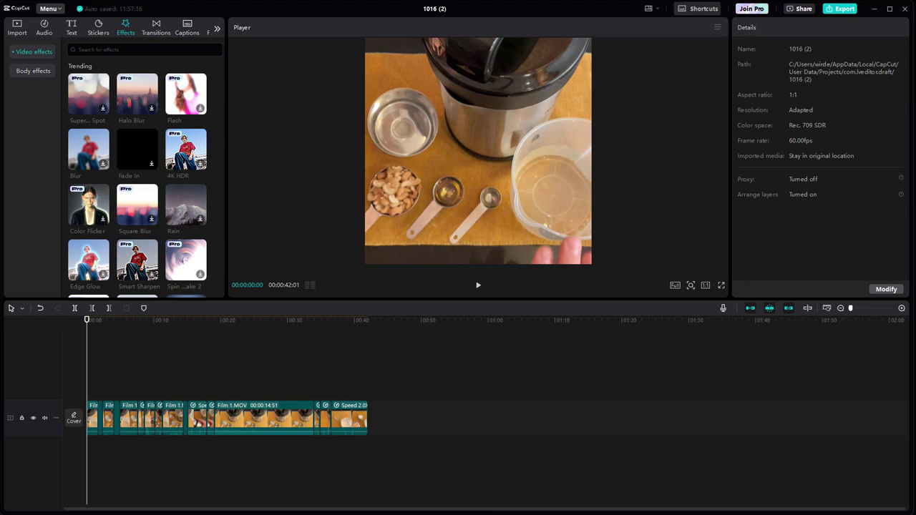
Search the video effects for "star".
{"action": "left_click", "coordinate": [77, 50]}
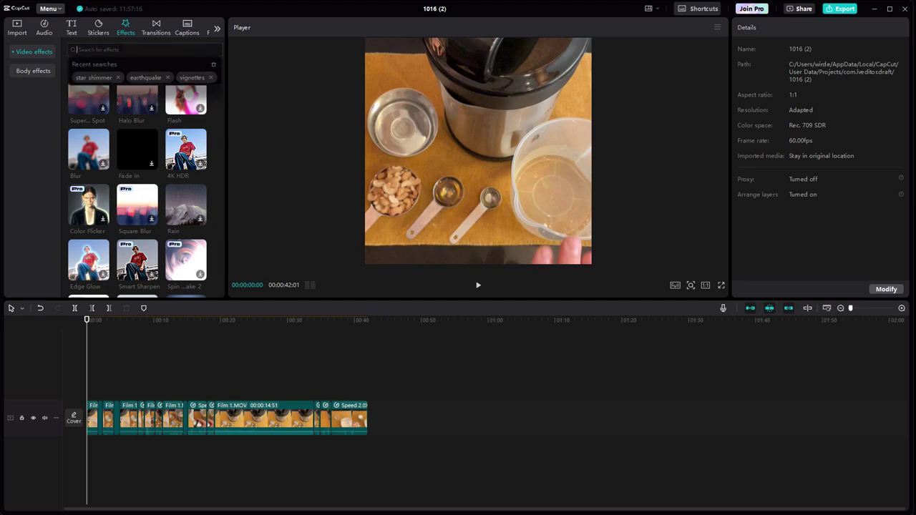
{"action": "type", "text": "star"}
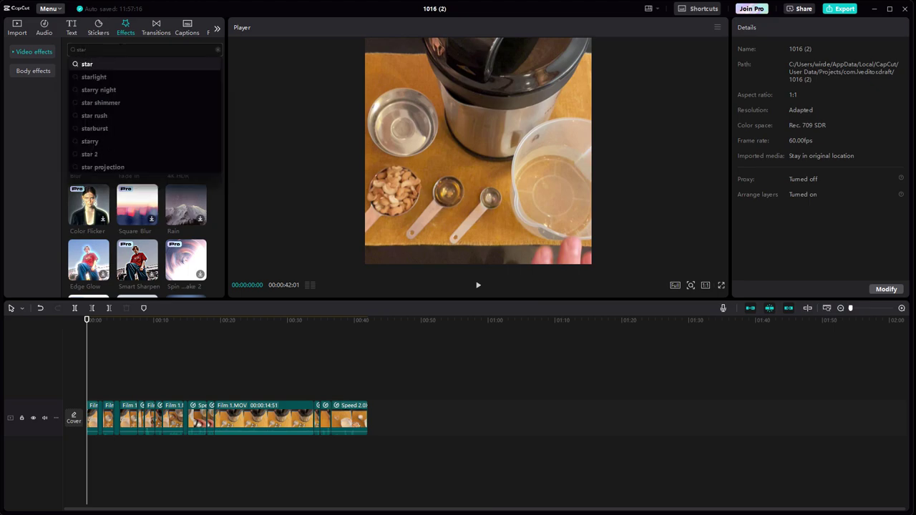
{"action": "left_click", "coordinate": [87, 65]}
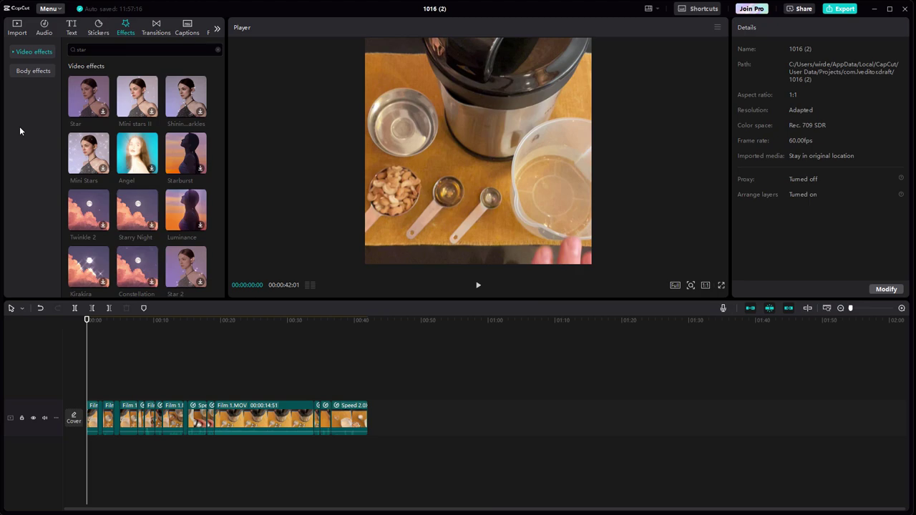
Download the Star effect and apply it above the clips across the full length of the video.
{"action": "mouse_move", "coordinate": [104, 116]}
{"action": "left_click", "coordinate": [103, 114]}
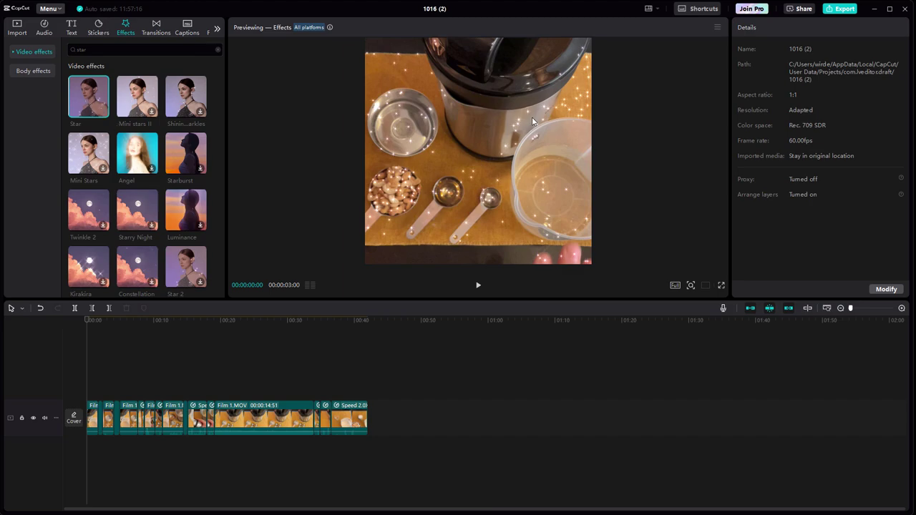
{"action": "mouse_move", "coordinate": [85, 106]}
{"action": "left_click_drag", "start_coordinate": [85, 105], "coordinate": [366, 392]}
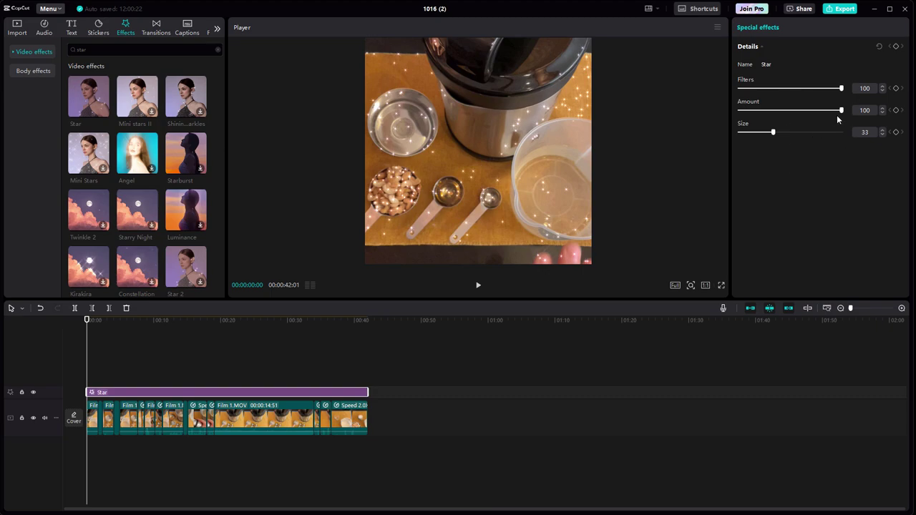
Set the Star effect's Filters to 33, Amount to 0 and Size to 0.
{"action": "left_click_drag", "start_coordinate": [797, 97], "coordinate": [816, 104]}
{"action": "left_click_drag", "start_coordinate": [841, 110], "coordinate": [729, 129]}
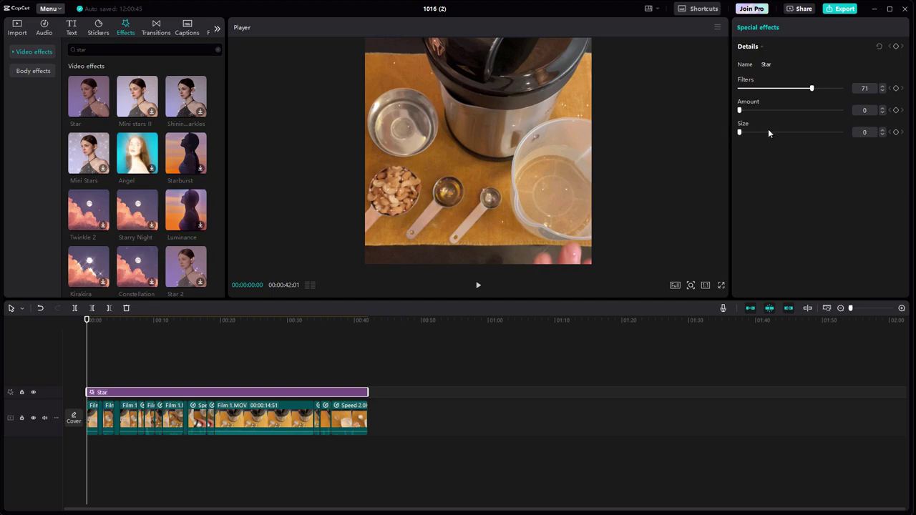
{"action": "left_click_drag", "start_coordinate": [811, 91], "coordinate": [772, 98]}
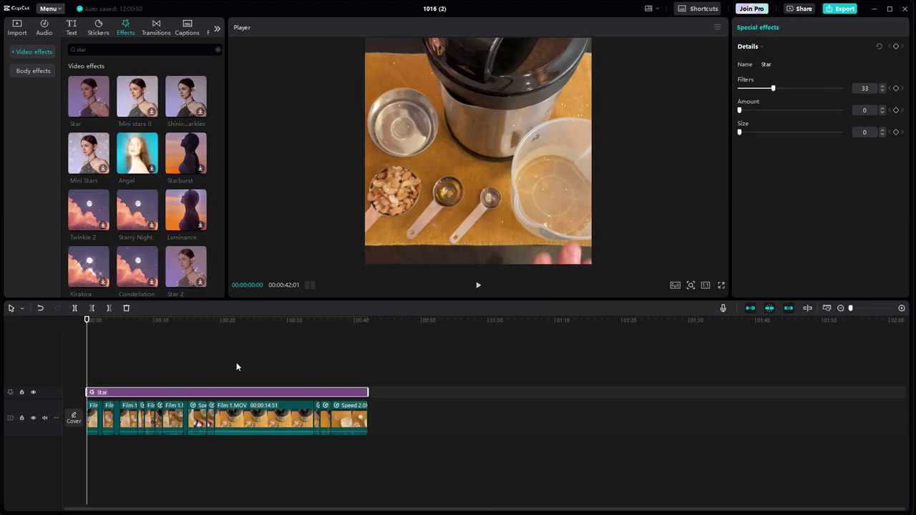
Preview the video with the Star effect and delete that effect from the timeline.
{"action": "left_click", "coordinate": [478, 287]}
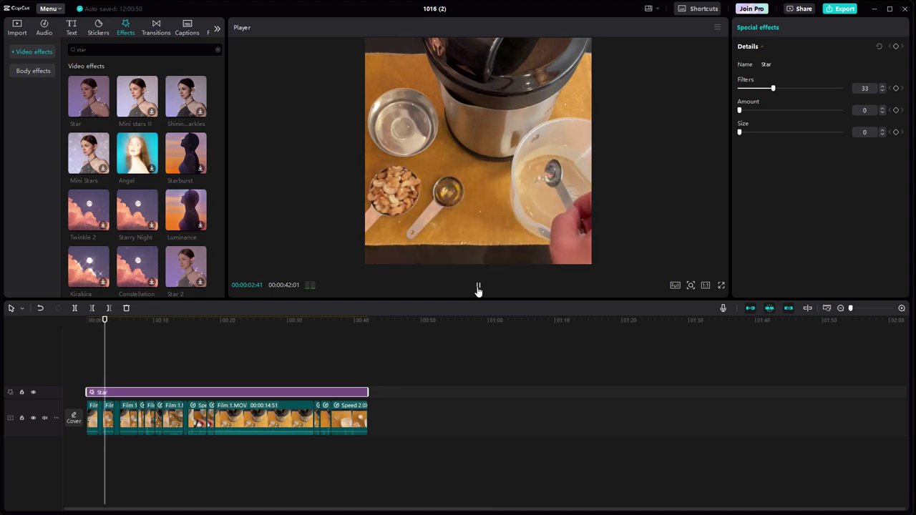
{"action": "left_click", "coordinate": [478, 287]}
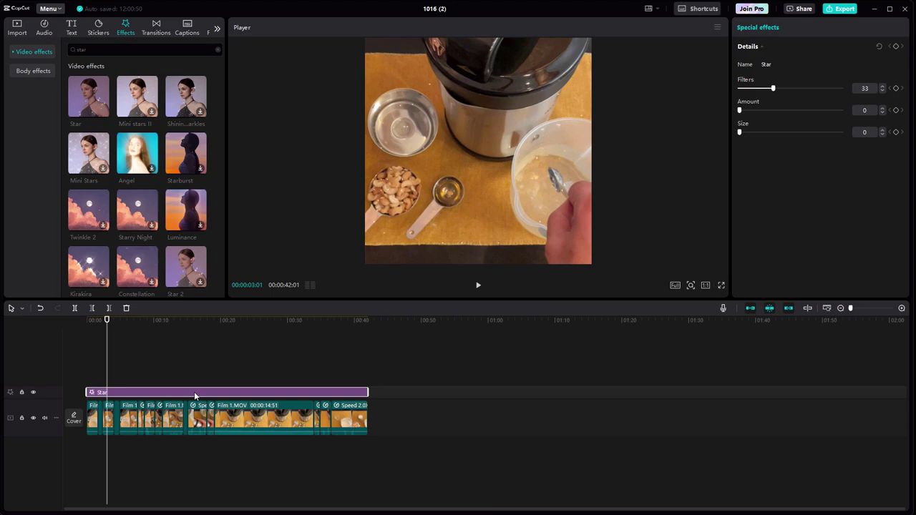
{"action": "key", "text": "Delete"}
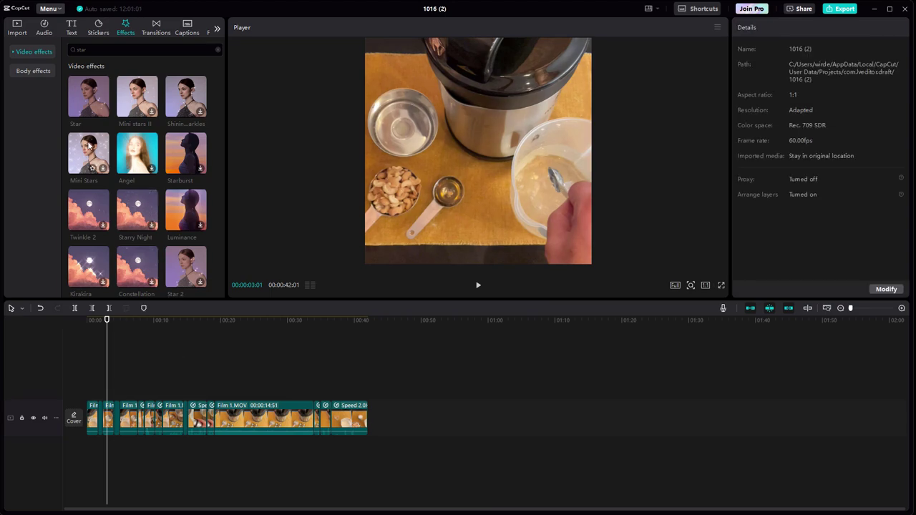
Add the Twinkle 1 effect from the star results above the clips across the full length of the video.
{"action": "scroll", "coordinate": [107, 186], "scroll_direction": "down", "scroll_amount": 4}
{"action": "left_click_drag", "start_coordinate": [131, 229], "coordinate": [369, 399]}
{"action": "left_click_drag", "start_coordinate": [106, 321], "coordinate": [169, 320]}
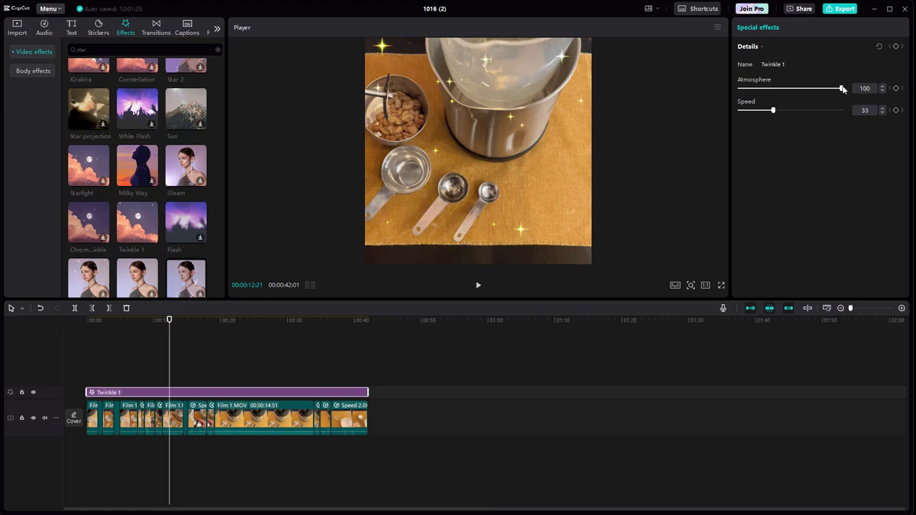
Set the Twinkle 1 effect's Atmosphere to 15 and Speed to 23, checking different moments of the video.
{"action": "left_click_drag", "start_coordinate": [842, 90], "coordinate": [785, 89]}
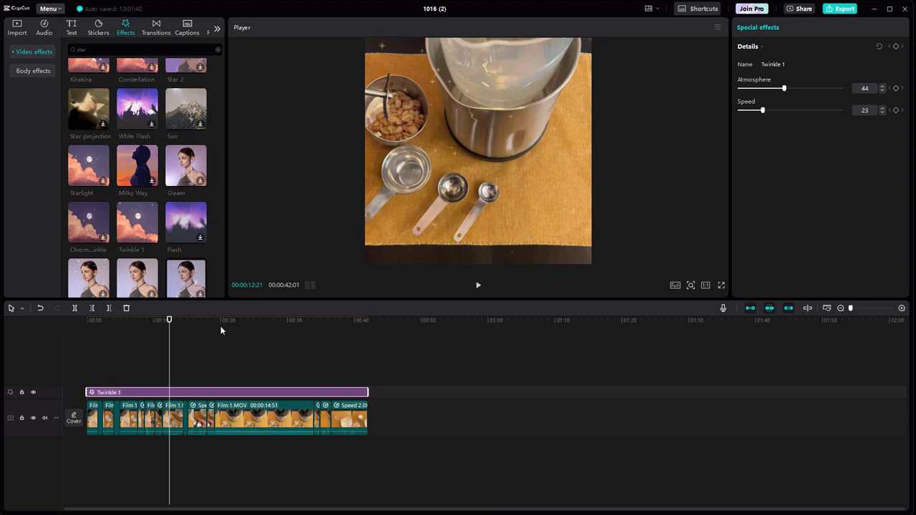
{"action": "left_click_drag", "start_coordinate": [169, 322], "coordinate": [133, 322]}
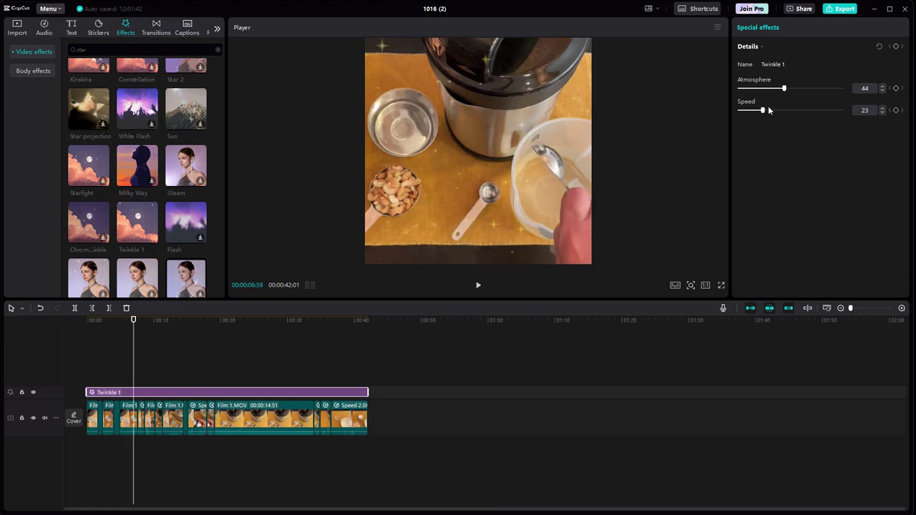
{"action": "left_click_drag", "start_coordinate": [784, 89], "coordinate": [755, 90]}
{"action": "left_click_drag", "start_coordinate": [133, 322], "coordinate": [75, 309]}
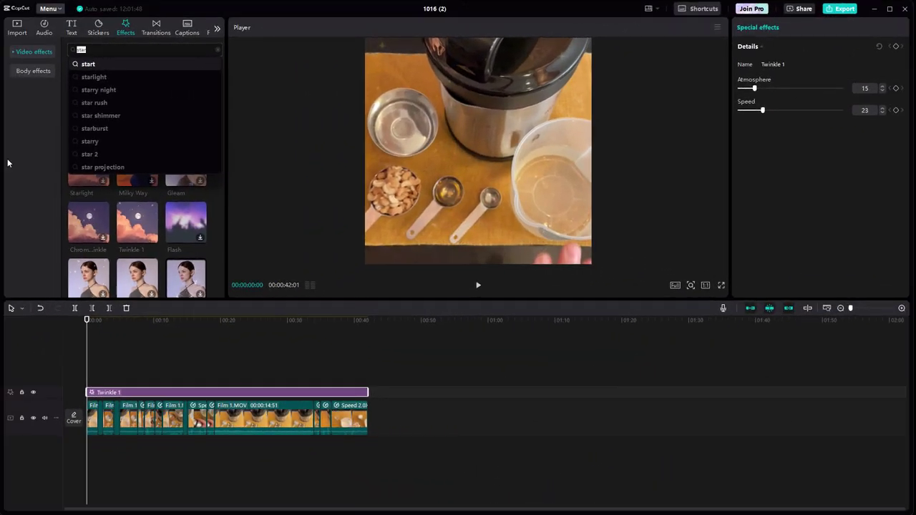
Replace the effects search term with "vignettes" and run the search.
{"action": "key", "text": "BackSpace"}
{"action": "key", "text": "BackSpace"}
{"action": "key", "text": "BackSpace"}
{"action": "key", "text": "BackSpace"}
{"action": "type", "text": "vignettes"}
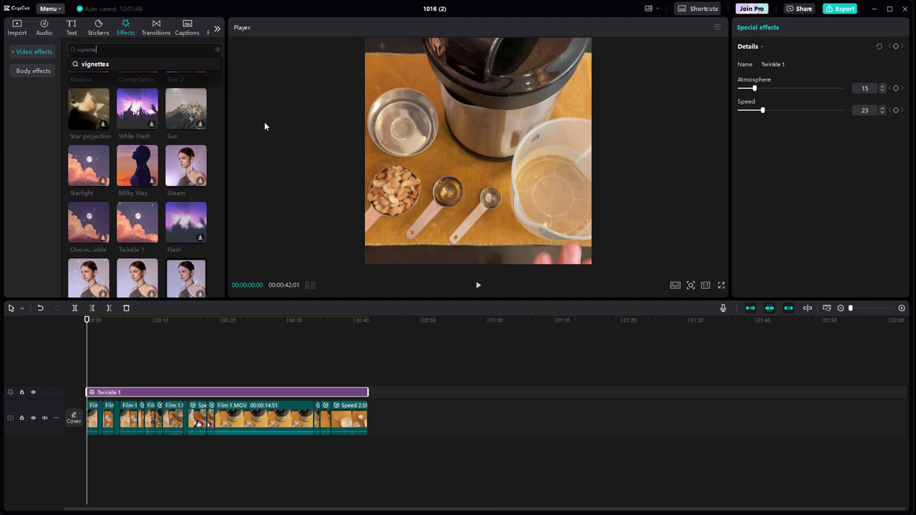
{"action": "left_click", "coordinate": [90, 65]}
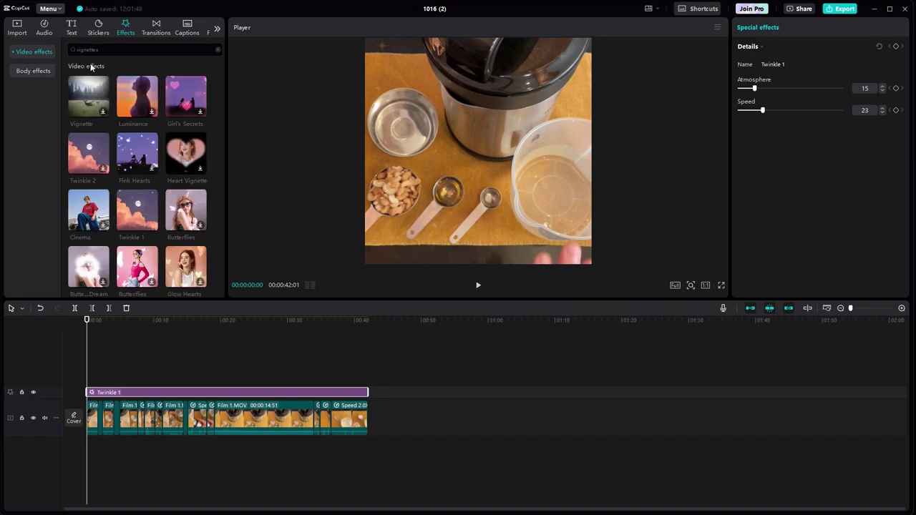
Download the Vignette effect, place it on a track above Twinkle 1 and extend it to the end of the video.
{"action": "left_click", "coordinate": [104, 113]}
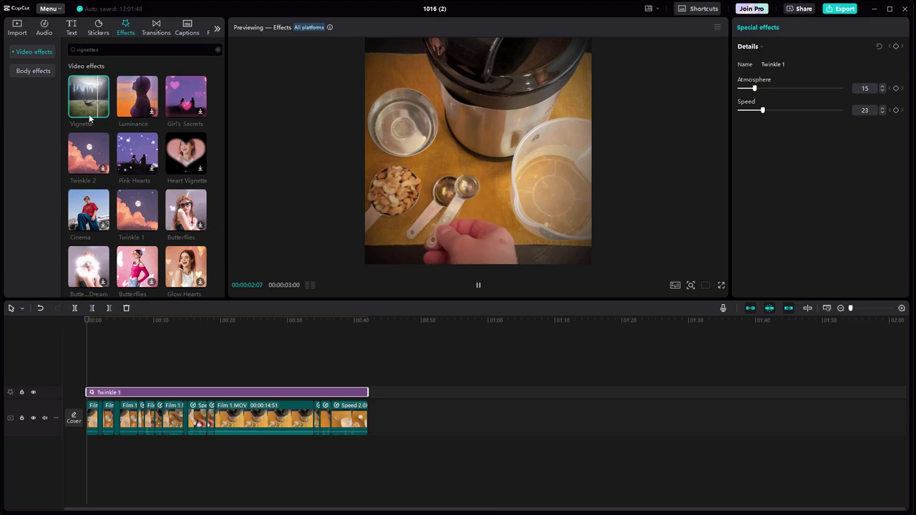
{"action": "left_click", "coordinate": [106, 336]}
{"action": "left_click_drag", "start_coordinate": [105, 336], "coordinate": [111, 385]}
{"action": "left_click", "coordinate": [106, 385]}
{"action": "left_click", "coordinate": [199, 383]}
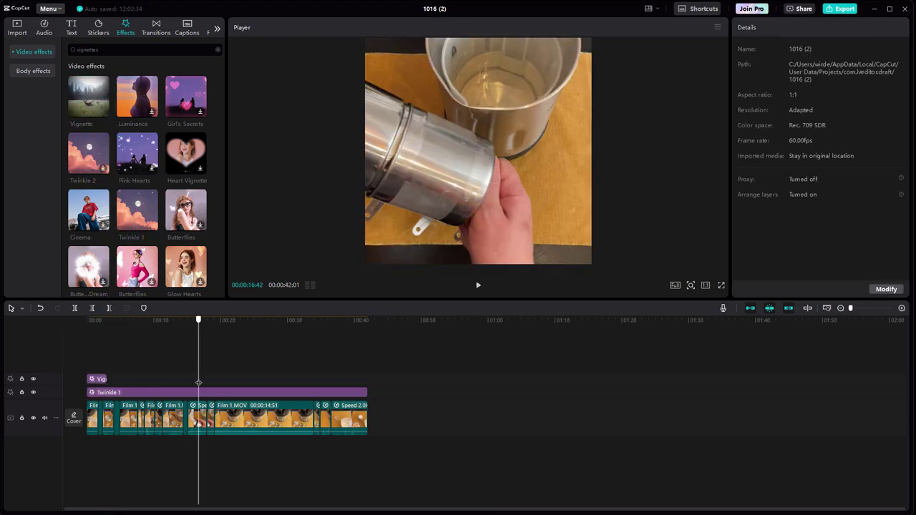
{"action": "left_click_drag", "start_coordinate": [109, 379], "coordinate": [369, 379]}
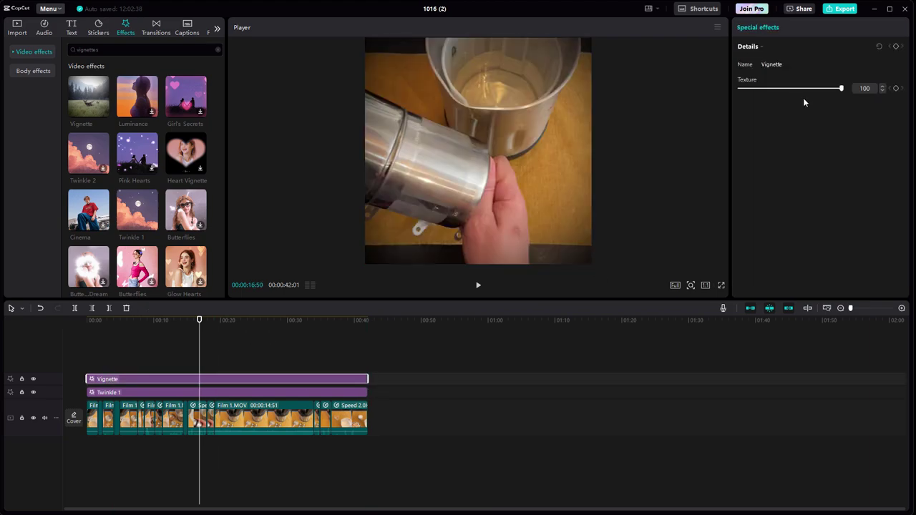
Set the Vignette's Texture to 100 and stack a second Vignette effect above it across the full length of the video.
{"action": "left_click_drag", "start_coordinate": [199, 320], "coordinate": [175, 320]}
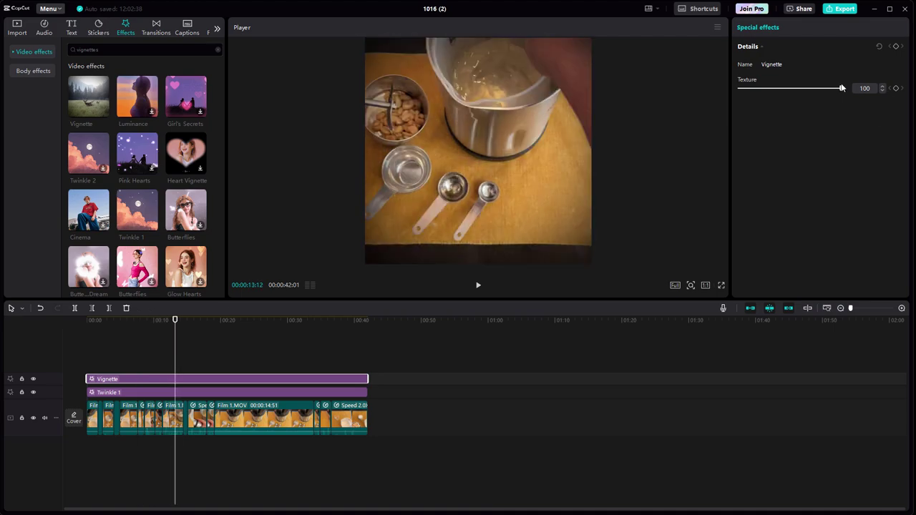
{"action": "left_click_drag", "start_coordinate": [821, 88], "coordinate": [847, 89]}
{"action": "left_click_drag", "start_coordinate": [842, 88], "coordinate": [850, 114]}
{"action": "left_click_drag", "start_coordinate": [101, 100], "coordinate": [366, 376]}
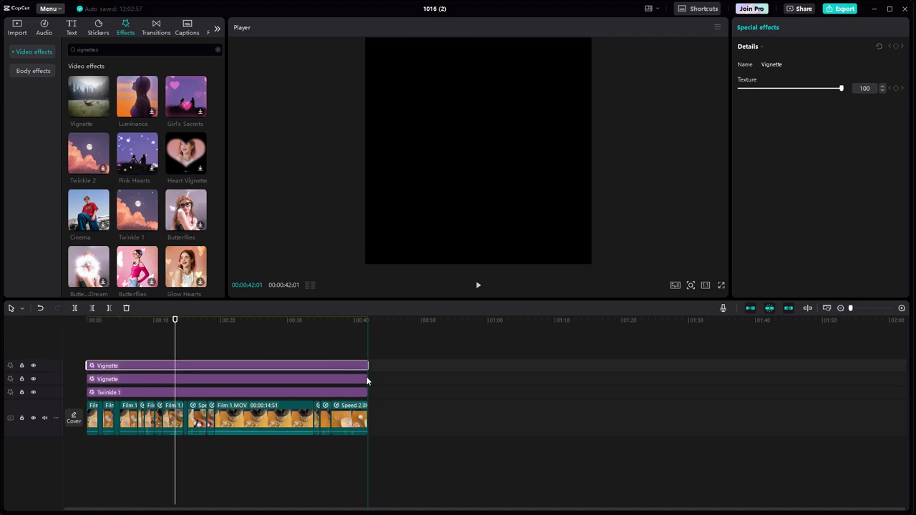
Set the upper Vignette effect's Texture to 100 and return to the start of the video.
{"action": "mouse_move", "coordinate": [175, 320]}
{"action": "left_mouse_down"}
{"action": "mouse_move", "coordinate": [128, 320]}
{"action": "mouse_move", "coordinate": [175, 320]}
{"action": "left_mouse_up"}
{"action": "left_click_drag", "start_coordinate": [828, 88], "coordinate": [852, 99]}
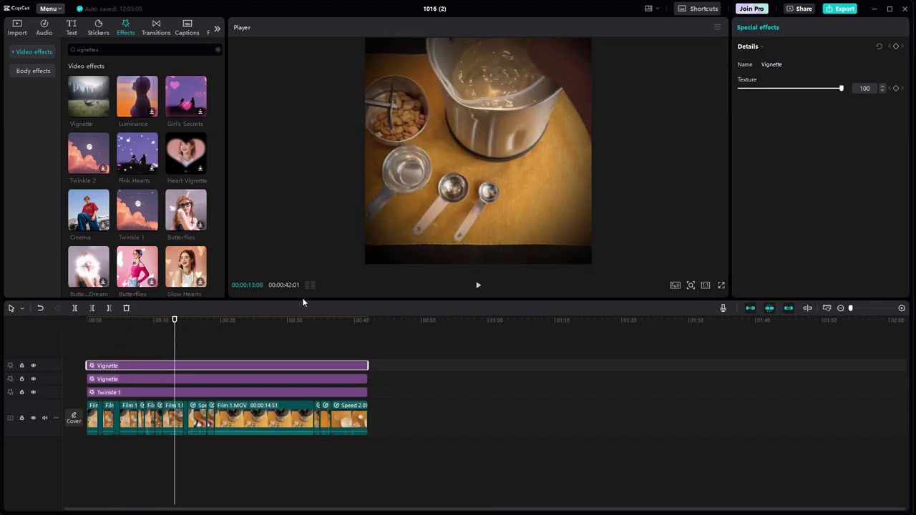
{"action": "left_click_drag", "start_coordinate": [188, 322], "coordinate": [92, 322]}
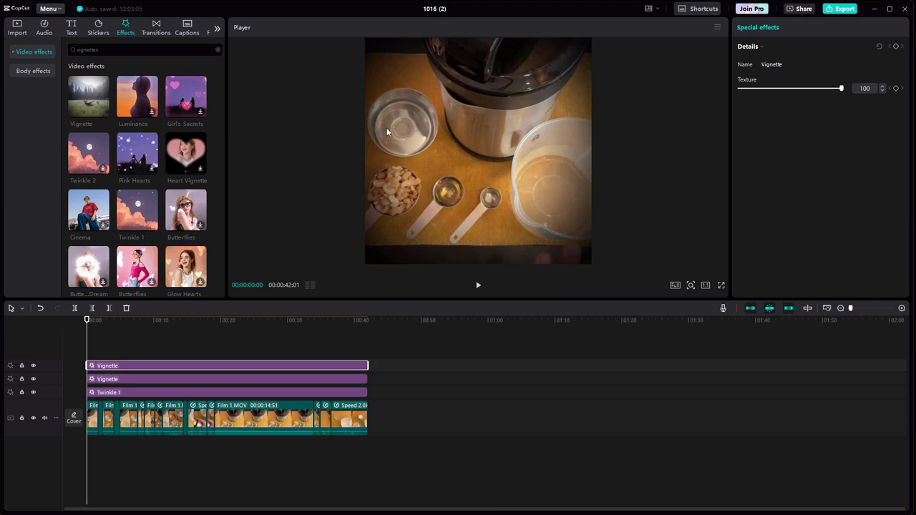
Place the yellow text effect with a dark red shadow on a new track above the Vignette effects at the video's start.
{"action": "left_click", "coordinate": [72, 27]}
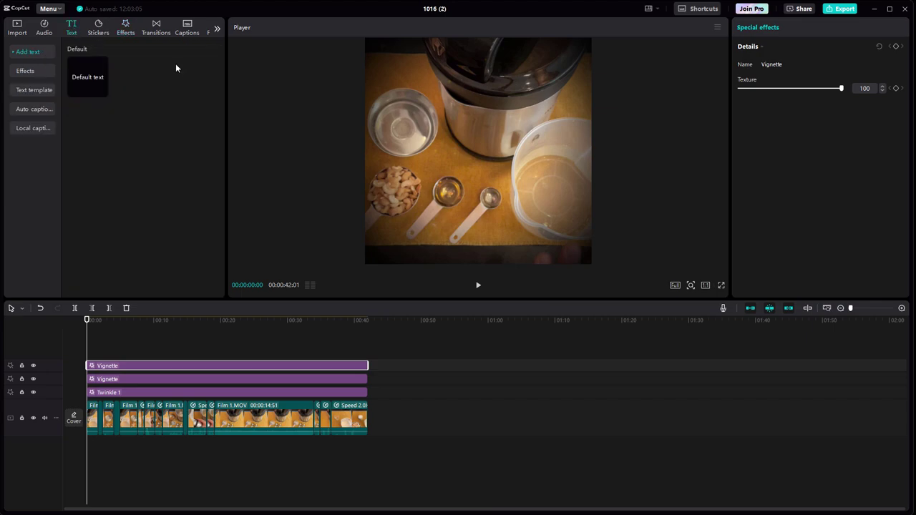
{"action": "mouse_move", "coordinate": [90, 71]}
{"action": "left_click", "coordinate": [33, 73]}
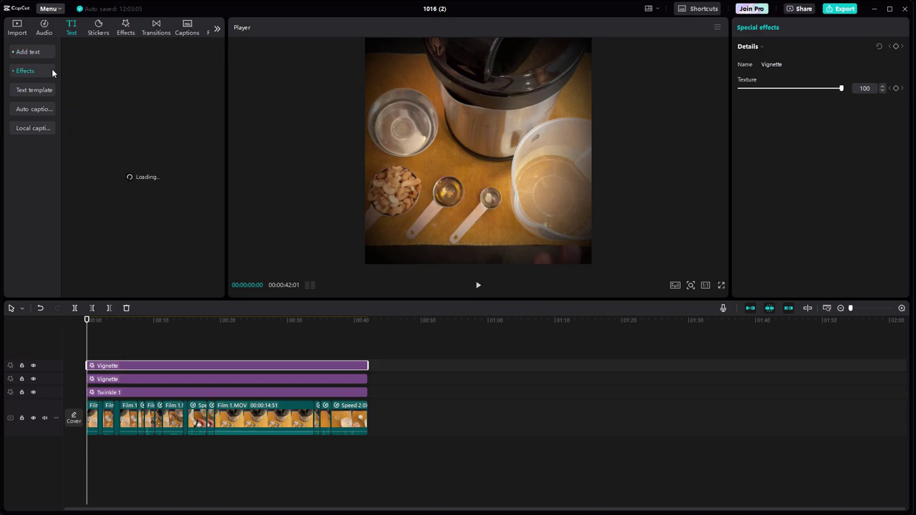
{"action": "left_click_drag", "start_coordinate": [222, 63], "coordinate": [228, 108]}
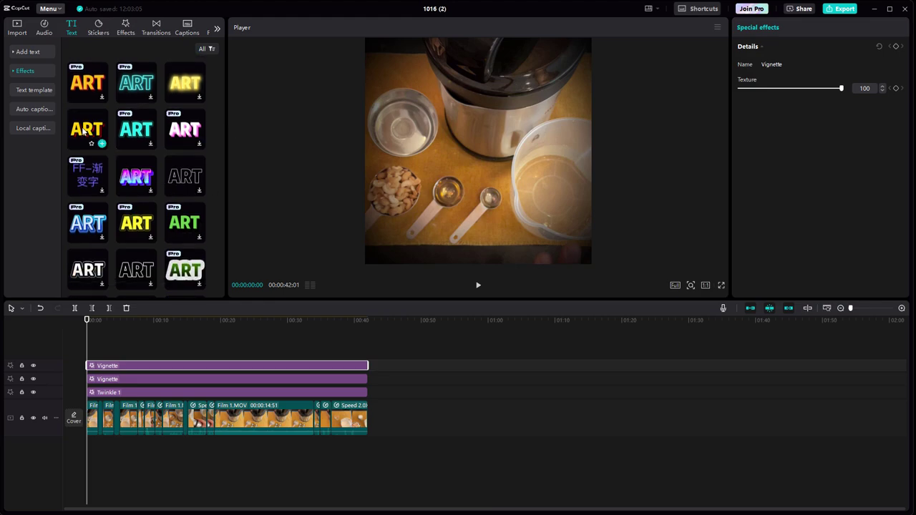
{"action": "left_click", "coordinate": [84, 130]}
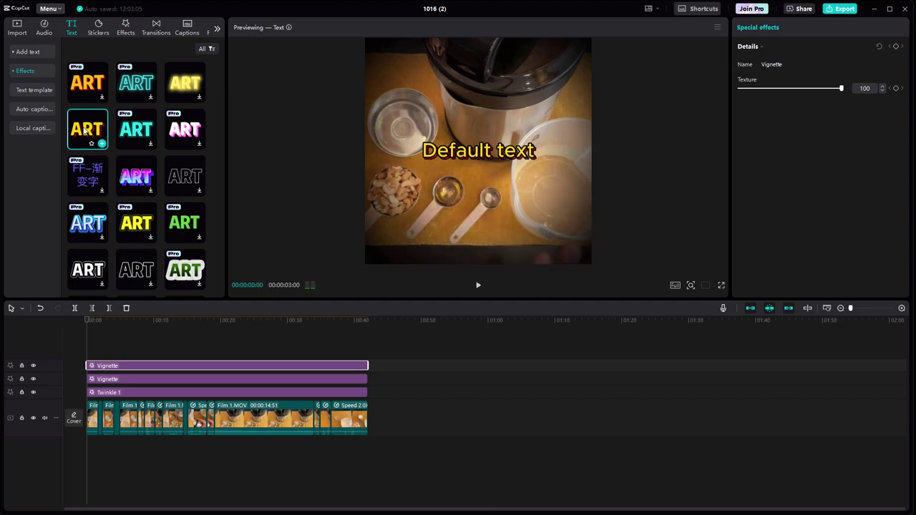
{"action": "left_click_drag", "start_coordinate": [86, 129], "coordinate": [88, 359]}
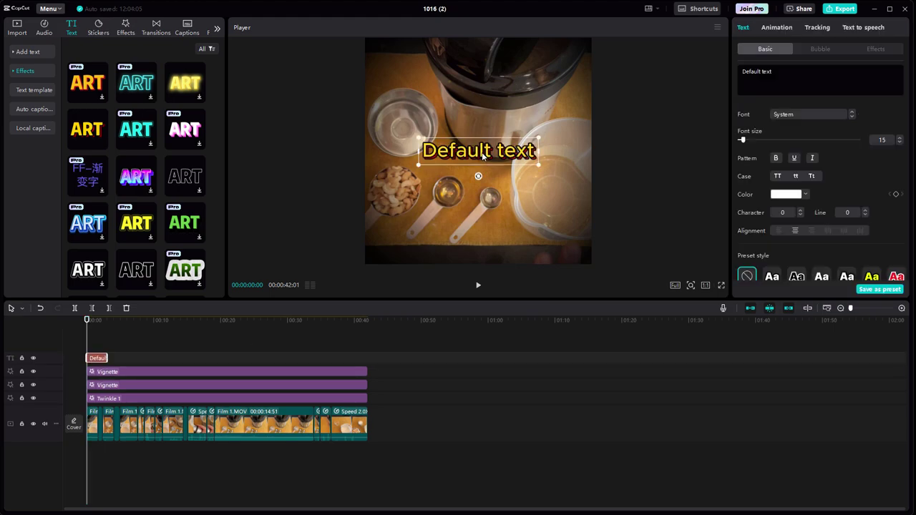
Replace the default text with "750 ml vatten" and enlarge it to the full width of the frame.
{"action": "double_click", "coordinate": [523, 147]}
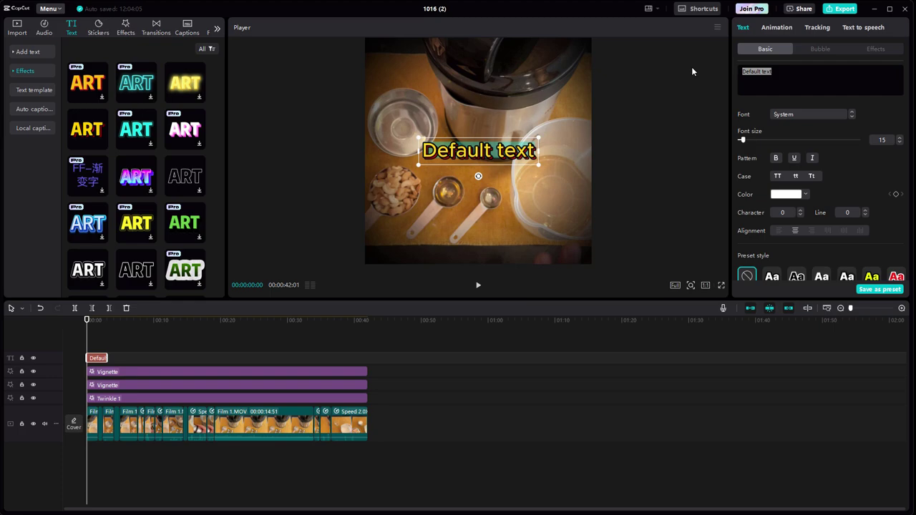
{"action": "type", "text": "750"}
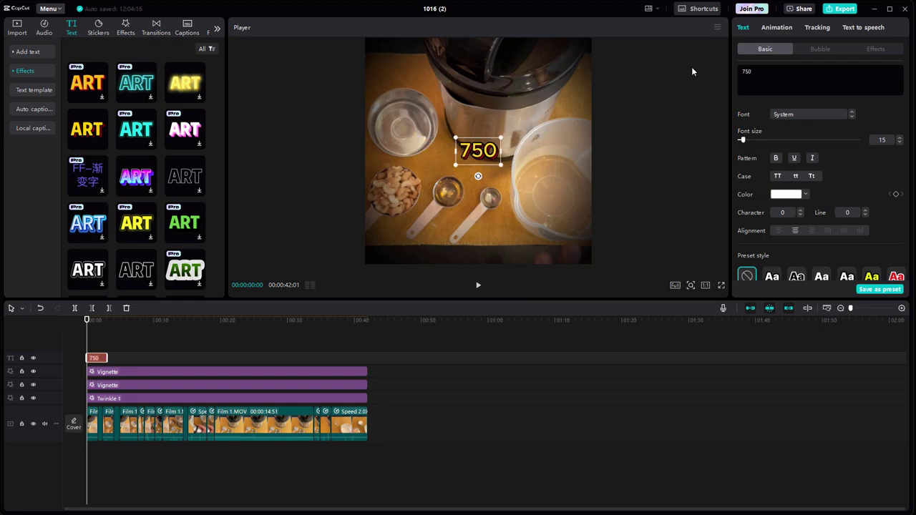
{"action": "type", "text": " ml vatten"}
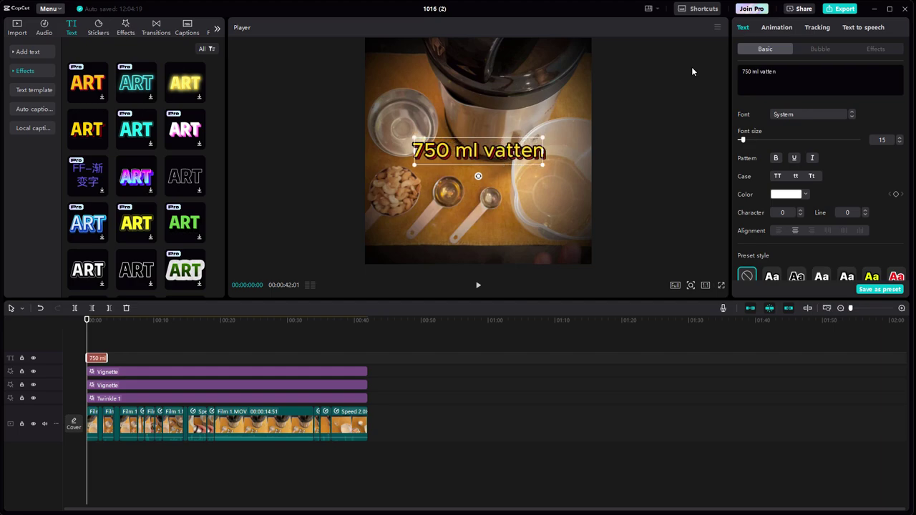
{"action": "left_click_drag", "start_coordinate": [549, 166], "coordinate": [606, 201]}
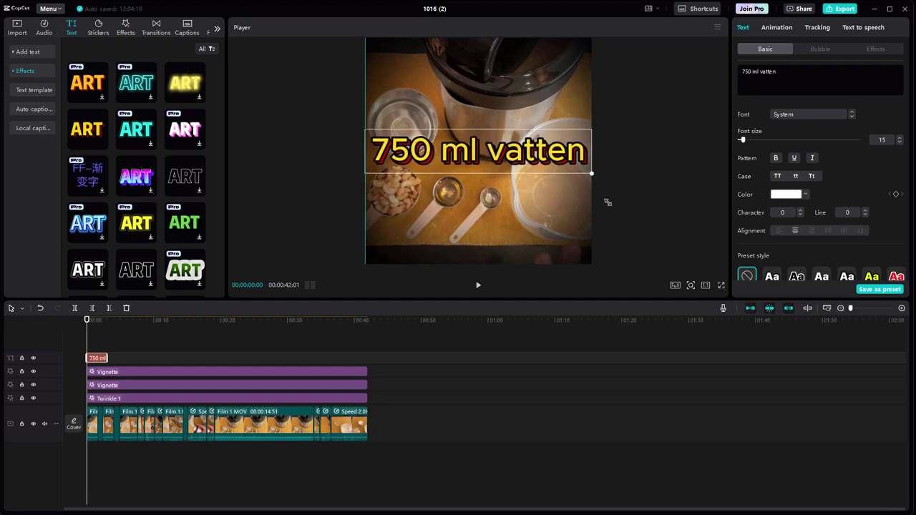
Shorten the "750 ml vatten" text clip to end at 00:00:01:43, where the first video segment ends.
{"action": "left_click", "coordinate": [267, 339]}
{"action": "mouse_move", "coordinate": [102, 322]}
{"action": "left_mouse_down"}
{"action": "mouse_move", "coordinate": [82, 320]}
{"action": "mouse_move", "coordinate": [103, 321]}
{"action": "left_mouse_up"}
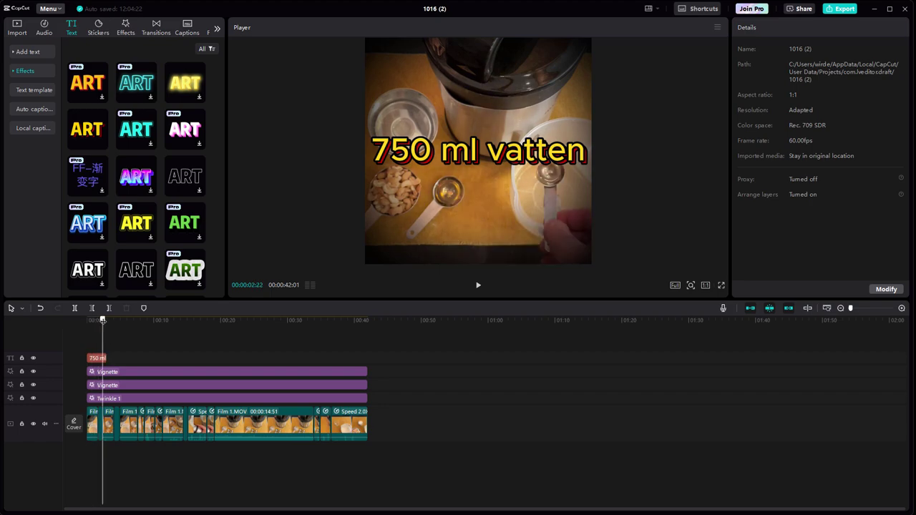
{"action": "left_click", "coordinate": [901, 308]}
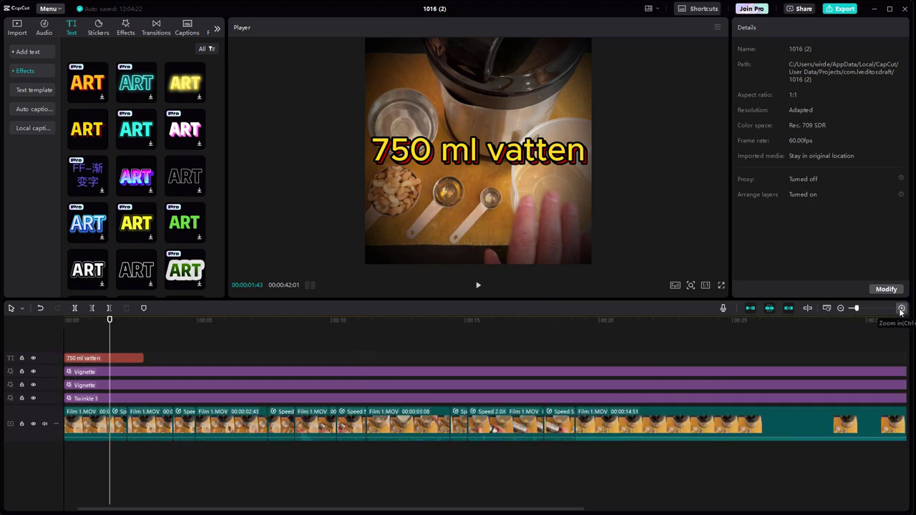
{"action": "left_click_drag", "start_coordinate": [218, 509], "coordinate": [174, 510]}
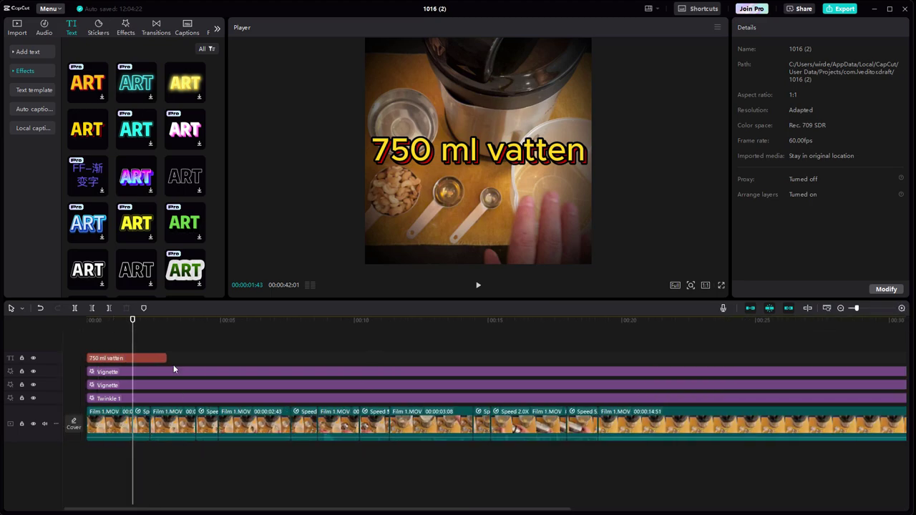
{"action": "mouse_move", "coordinate": [133, 321]}
{"action": "left_mouse_down"}
{"action": "mouse_move", "coordinate": [108, 321]}
{"action": "mouse_move", "coordinate": [133, 321]}
{"action": "left_mouse_up"}
{"action": "left_click_drag", "start_coordinate": [133, 320], "coordinate": [132, 321]}
{"action": "left_click_drag", "start_coordinate": [164, 356], "coordinate": [132, 359]}
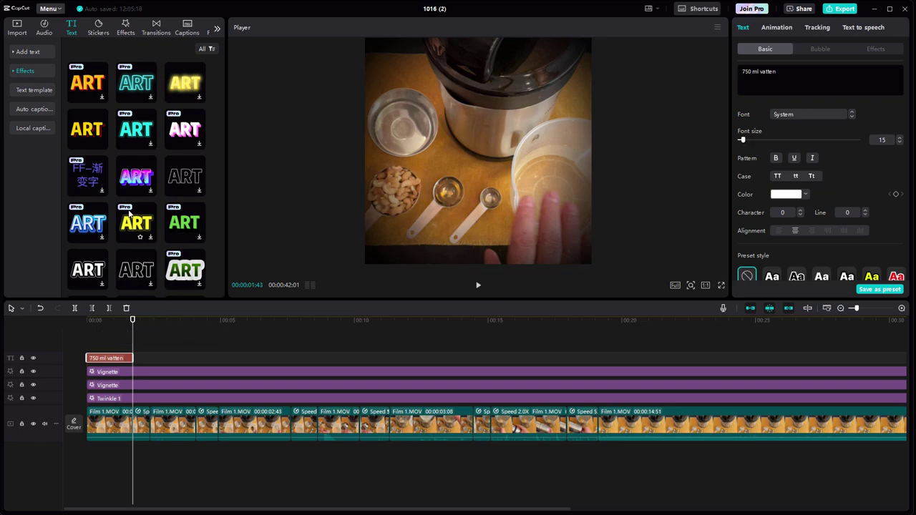
Add a second text in the same yellow style at 00:00:02:22, reading "1 tesked vinäger", and enlarge it to the frame's width.
{"action": "left_click_drag", "start_coordinate": [133, 322], "coordinate": [150, 322]}
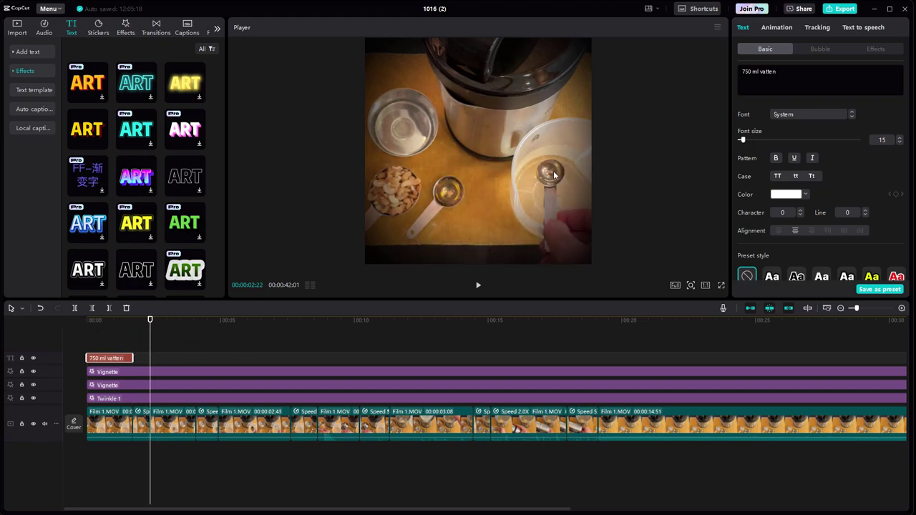
{"action": "left_click_drag", "start_coordinate": [87, 130], "coordinate": [151, 358]}
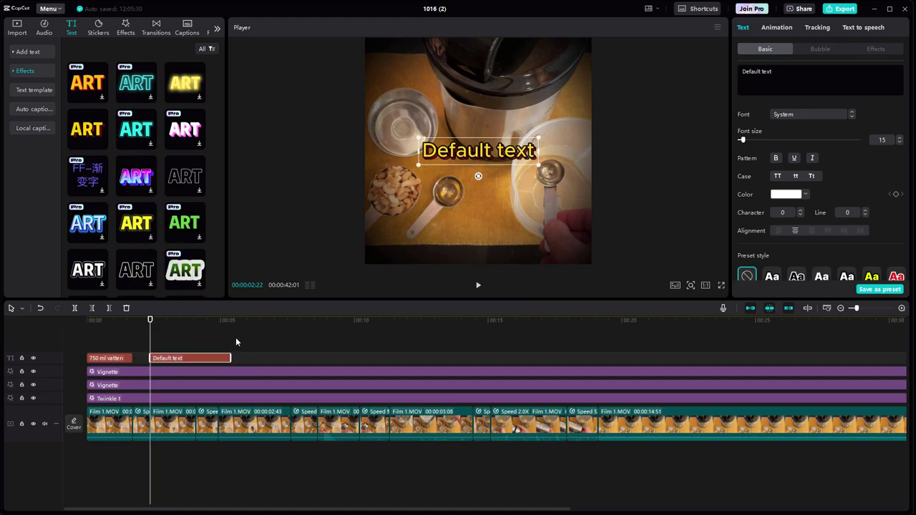
{"action": "double_click", "coordinate": [453, 155]}
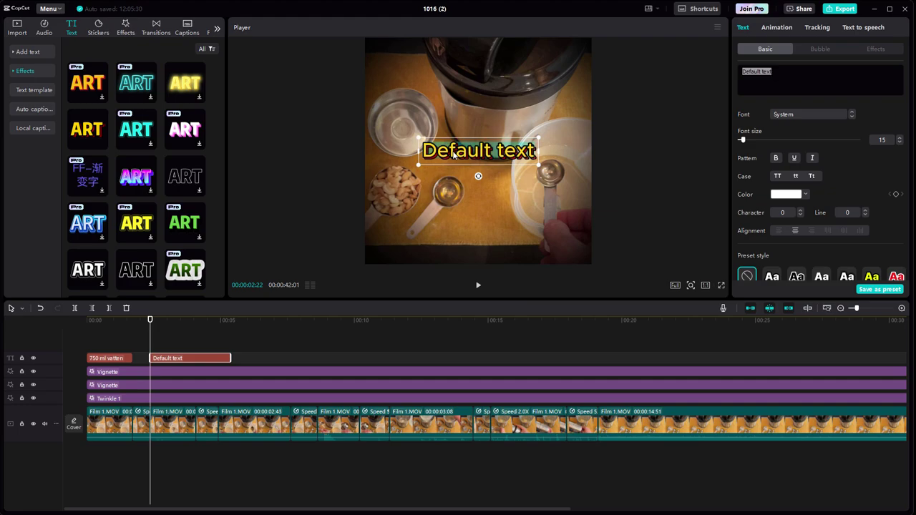
{"action": "type", "text": "1 tesked vinäger"}
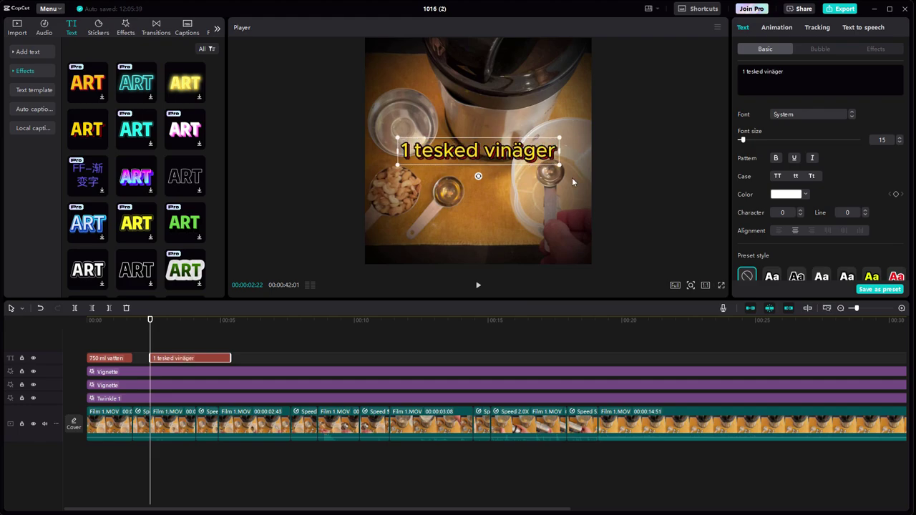
{"action": "left_click_drag", "start_coordinate": [561, 166], "coordinate": [589, 177]}
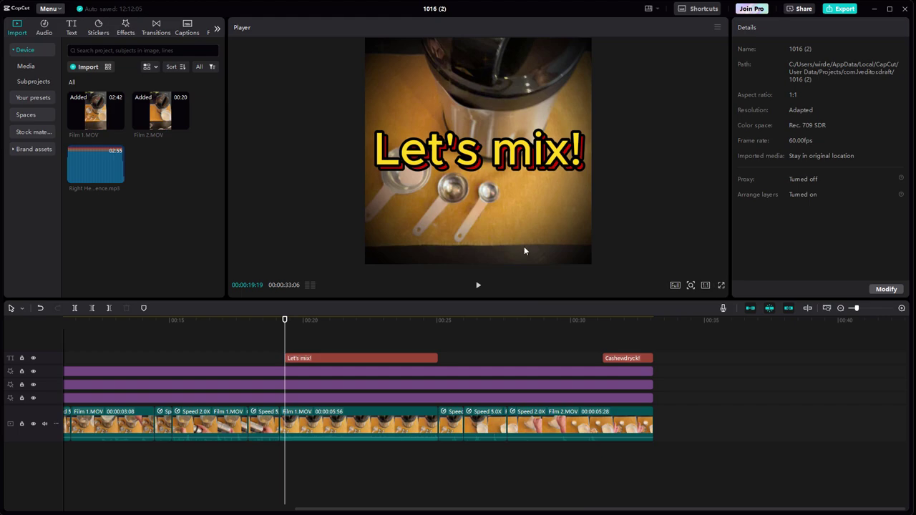
Play part of the "Let's mix!" section and return to just before its text starts.
{"action": "left_click", "coordinate": [478, 287]}
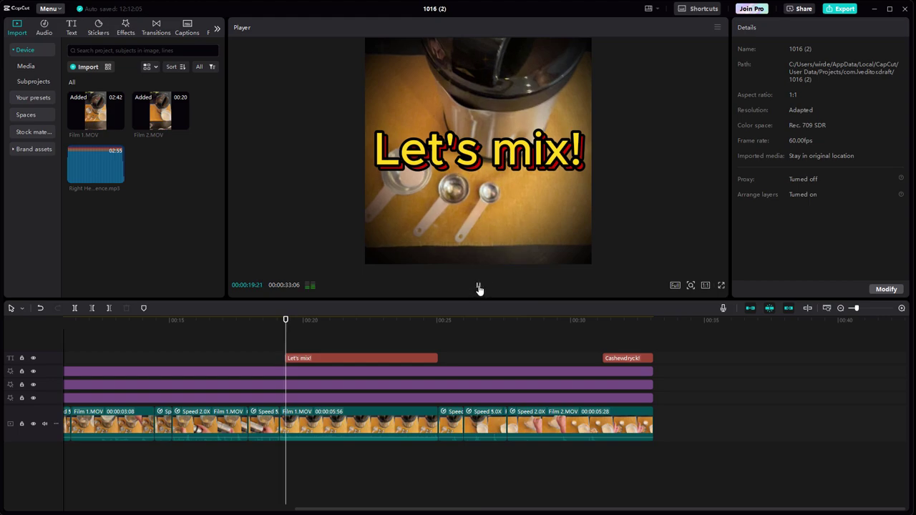
{"action": "left_click", "coordinate": [479, 287]}
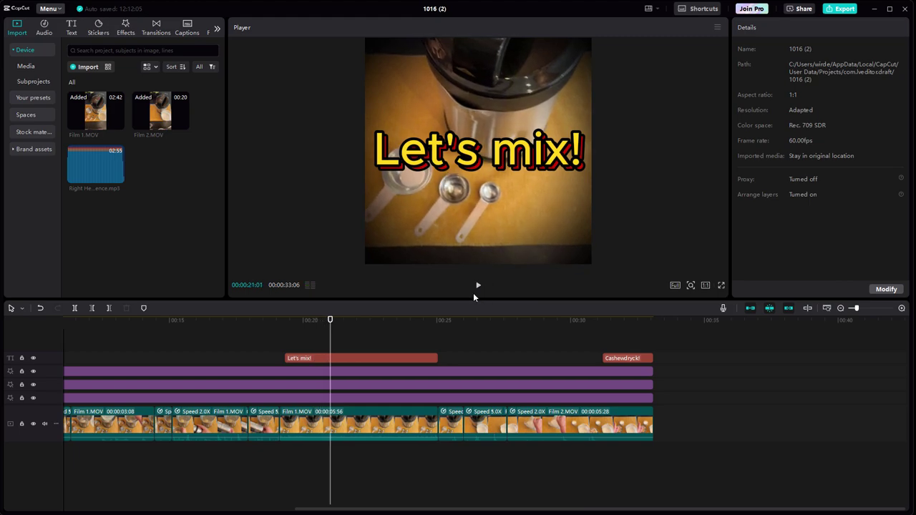
{"action": "left_click_drag", "start_coordinate": [329, 321], "coordinate": [273, 324]}
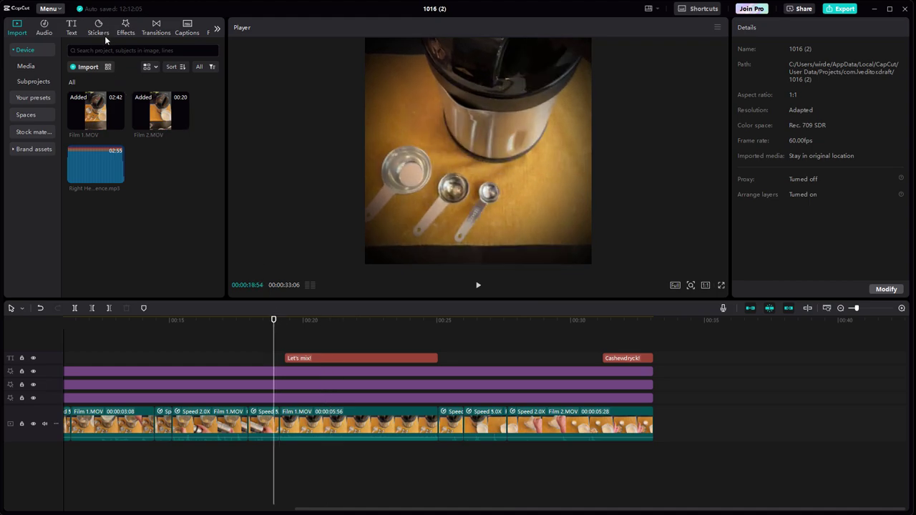
Search the video effects for "earthquake" and place Shake above the "Let's mix!" text for that text's full length.
{"action": "left_click", "coordinate": [126, 29]}
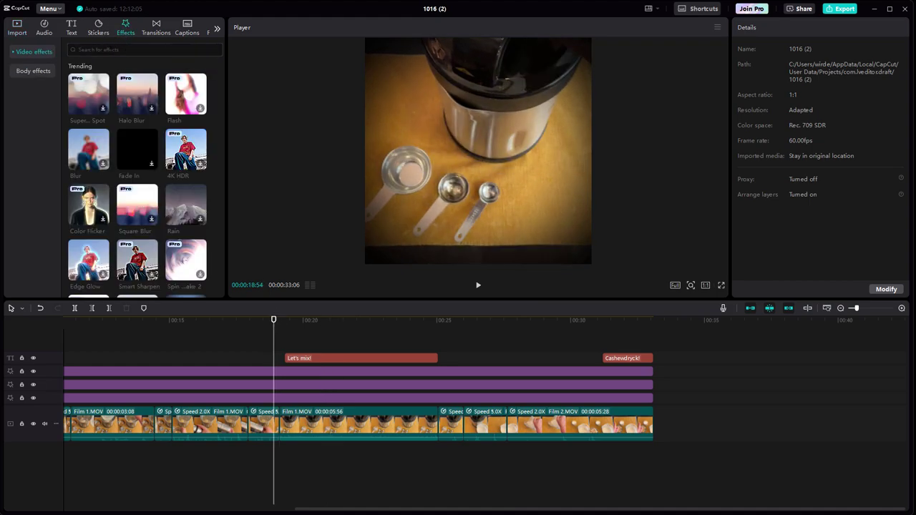
{"action": "type", "text": "earthq"}
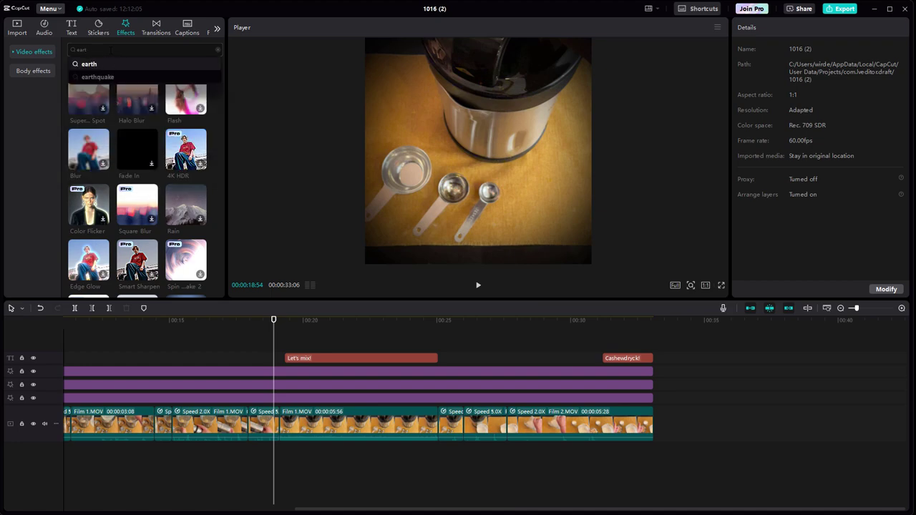
{"action": "type", "text": "uake"}
{"action": "key", "text": "Return"}
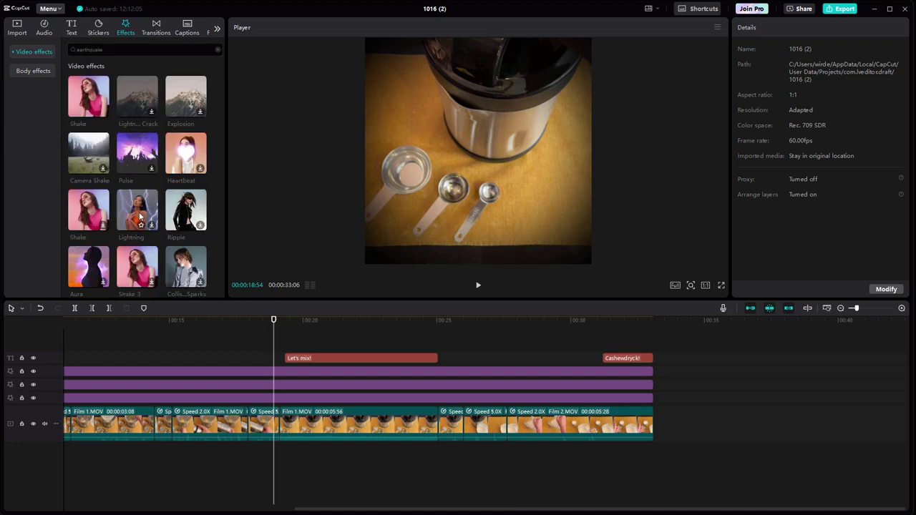
{"action": "left_click_drag", "start_coordinate": [84, 89], "coordinate": [292, 342]}
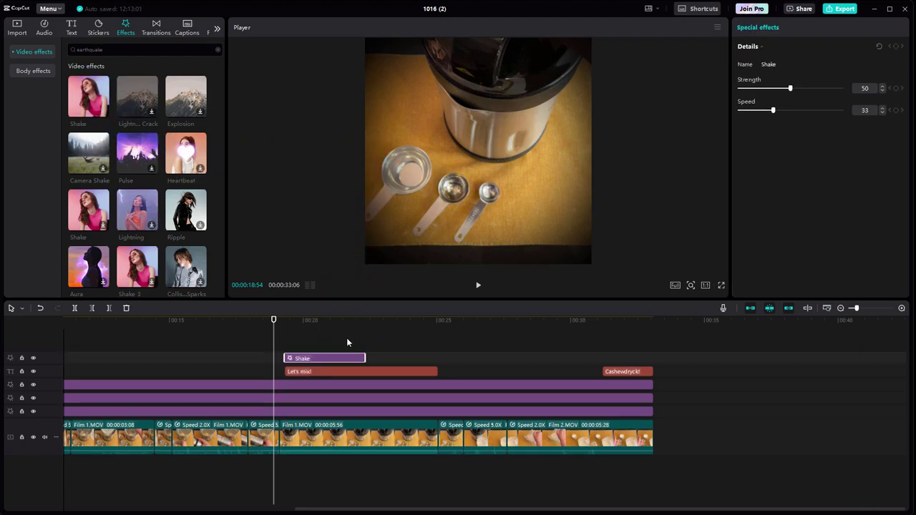
{"action": "left_click_drag", "start_coordinate": [364, 357], "coordinate": [438, 358]}
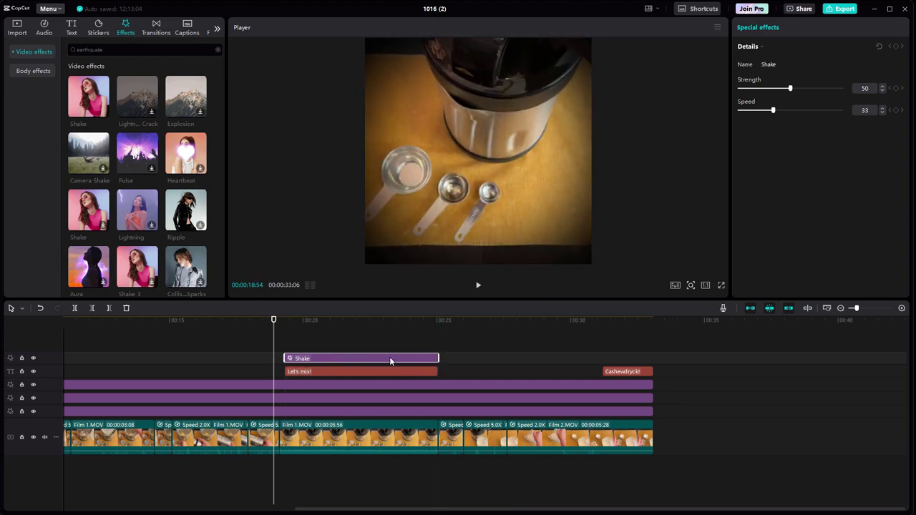
Play back the "Let's mix!" section to check the Shake effect.
{"action": "left_click", "coordinate": [478, 286]}
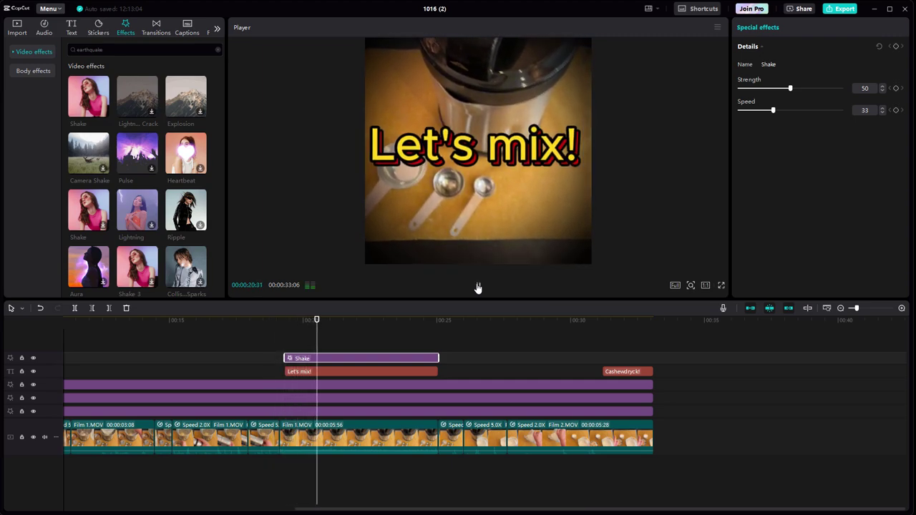
{"action": "left_click", "coordinate": [478, 286]}
{"action": "left_click", "coordinate": [470, 344]}
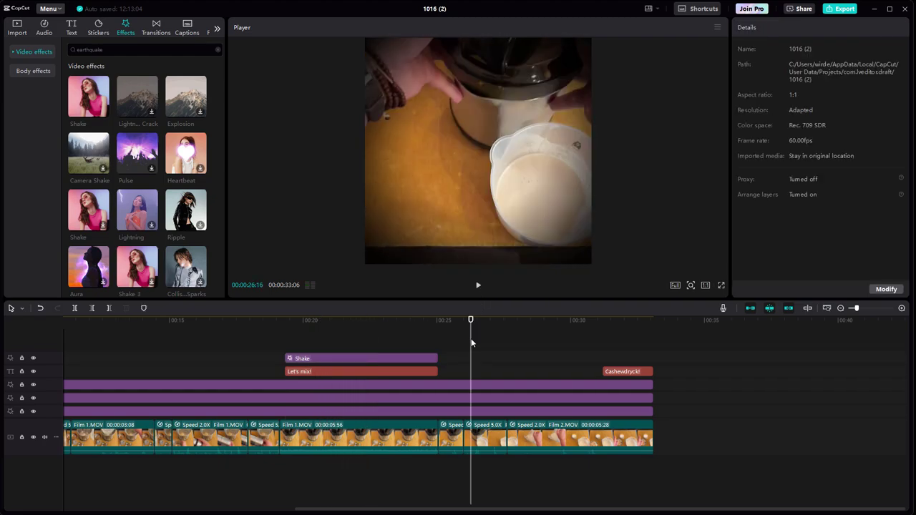
Try moving the "Let's mix!" text to a track above the Shake effect.
{"action": "left_click", "coordinate": [388, 336]}
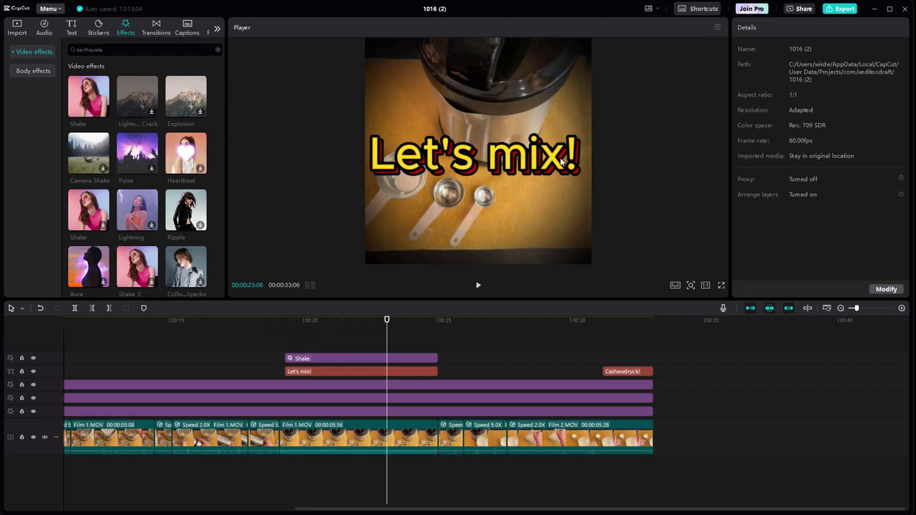
{"action": "left_click_drag", "start_coordinate": [342, 372], "coordinate": [343, 351]}
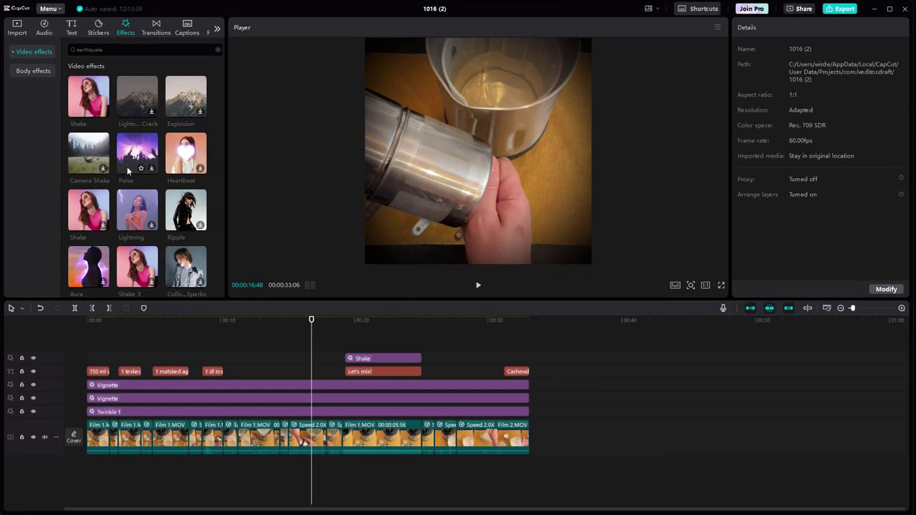
Place the imported song "Right Here Beside You - Spence.mp3" on an audio track below the video, starting after the video's end.
{"action": "left_click", "coordinate": [17, 32]}
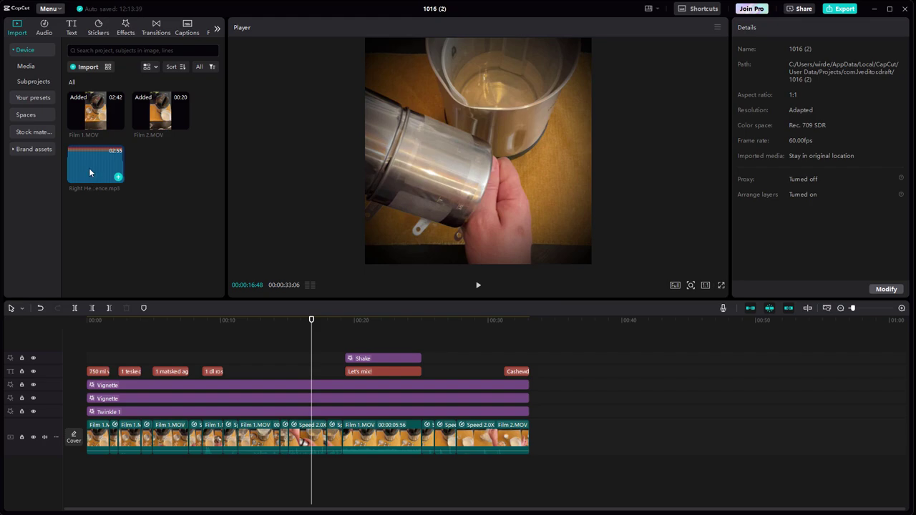
{"action": "left_click_drag", "start_coordinate": [90, 166], "coordinate": [556, 470]}
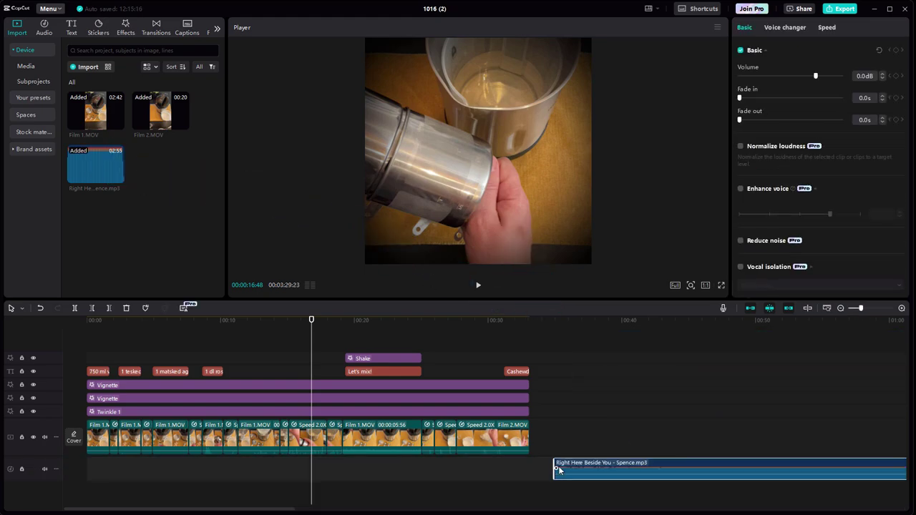
{"action": "left_click_drag", "start_coordinate": [288, 509], "coordinate": [402, 511]}
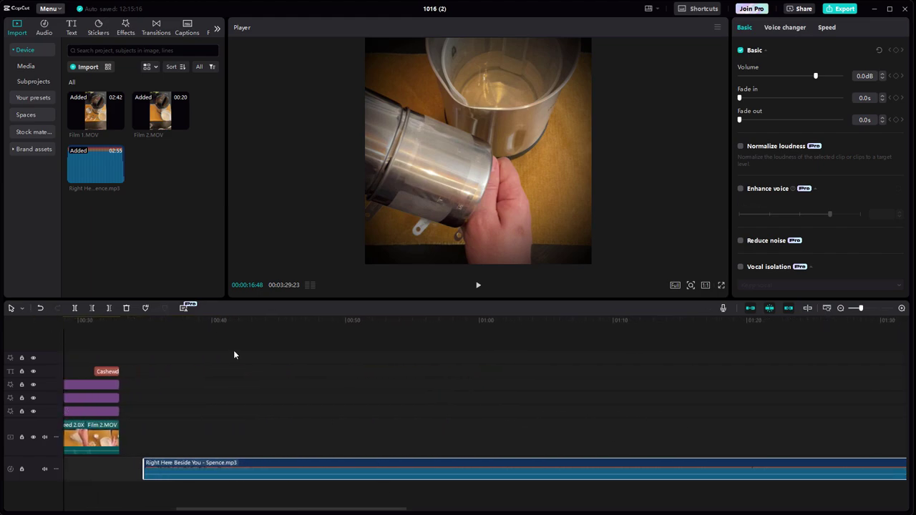
Play several passages of the song after the video's end to locate a suitable cut point.
{"action": "left_click_drag", "start_coordinate": [148, 324], "coordinate": [222, 326]}
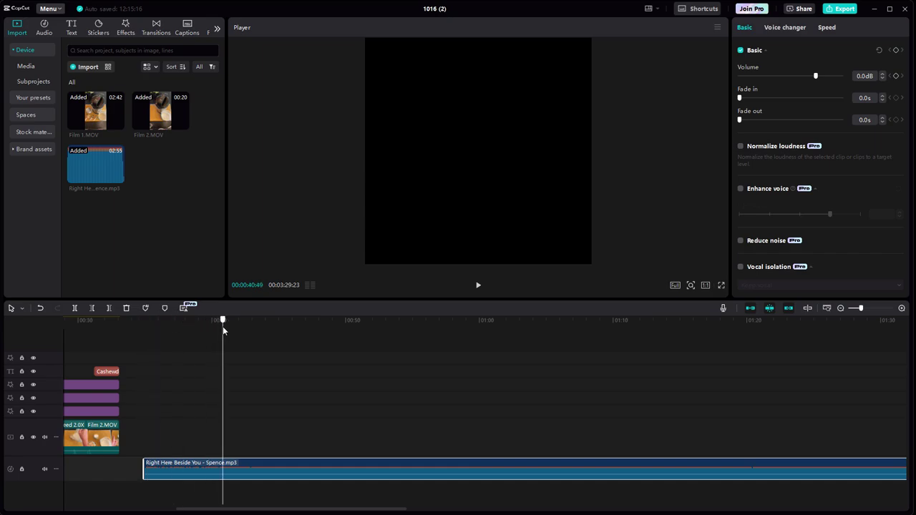
{"action": "left_click", "coordinate": [479, 288]}
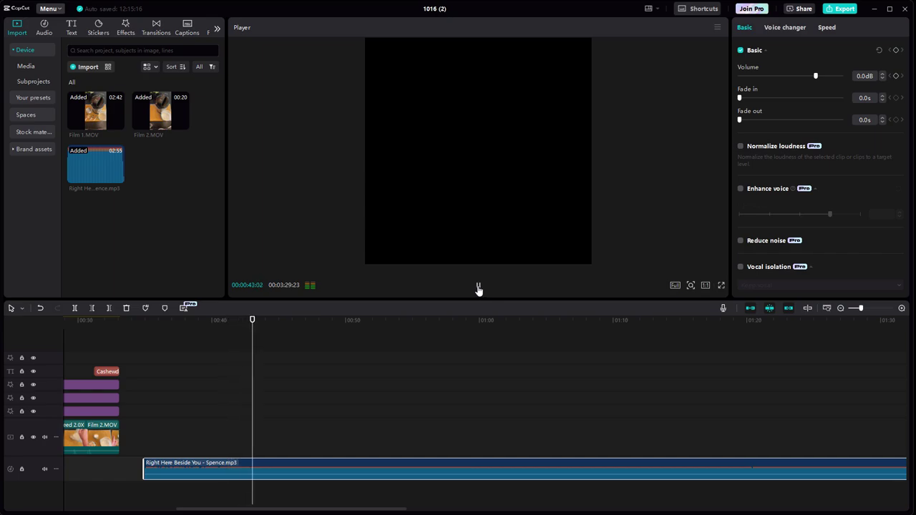
{"action": "left_click", "coordinate": [478, 288]}
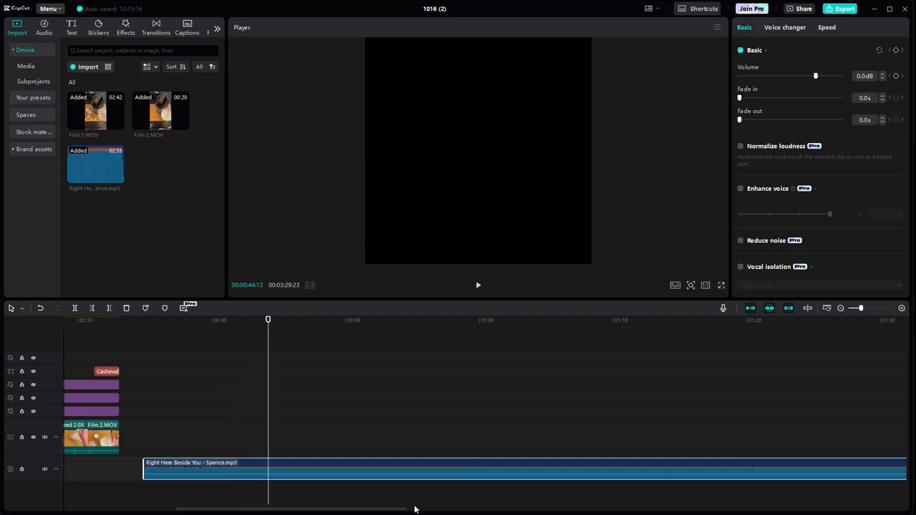
{"action": "left_click_drag", "start_coordinate": [392, 512], "coordinate": [402, 513]}
{"action": "left_click_drag", "start_coordinate": [389, 319], "coordinate": [450, 323]}
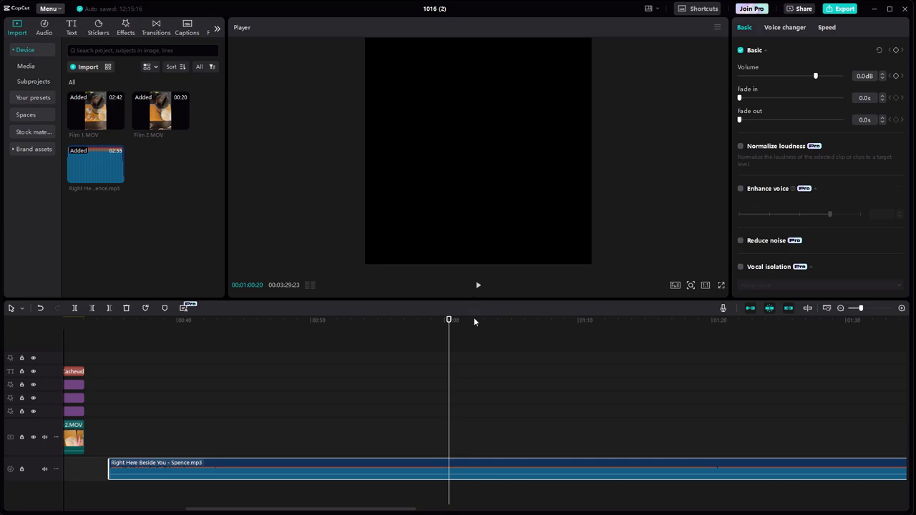
{"action": "left_click_drag", "start_coordinate": [449, 320], "coordinate": [650, 325]}
{"action": "left_click", "coordinate": [481, 289]}
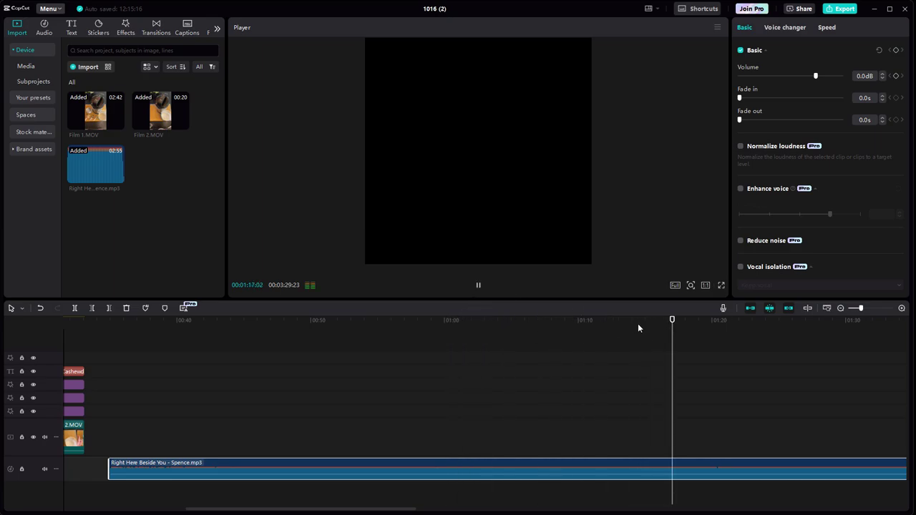
{"action": "left_click", "coordinate": [481, 288]}
{"action": "left_click_drag", "start_coordinate": [649, 322], "coordinate": [504, 331]}
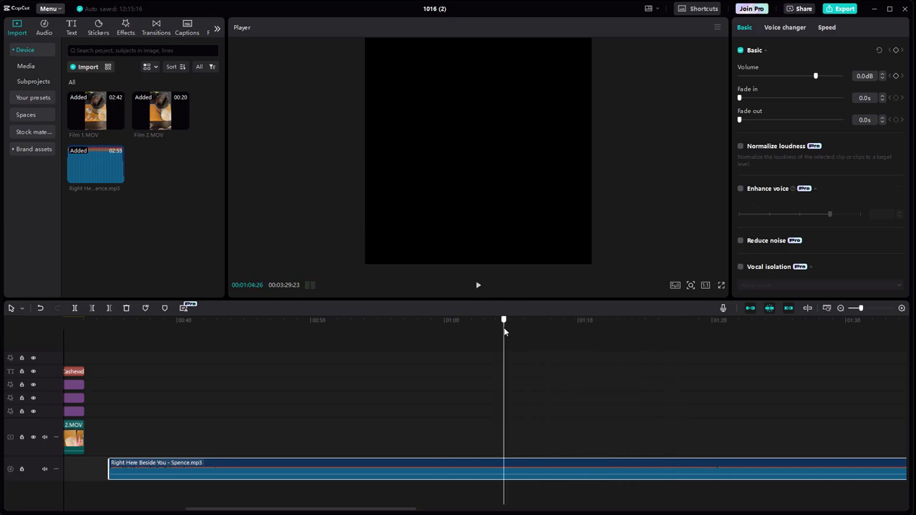
{"action": "left_click", "coordinate": [479, 291]}
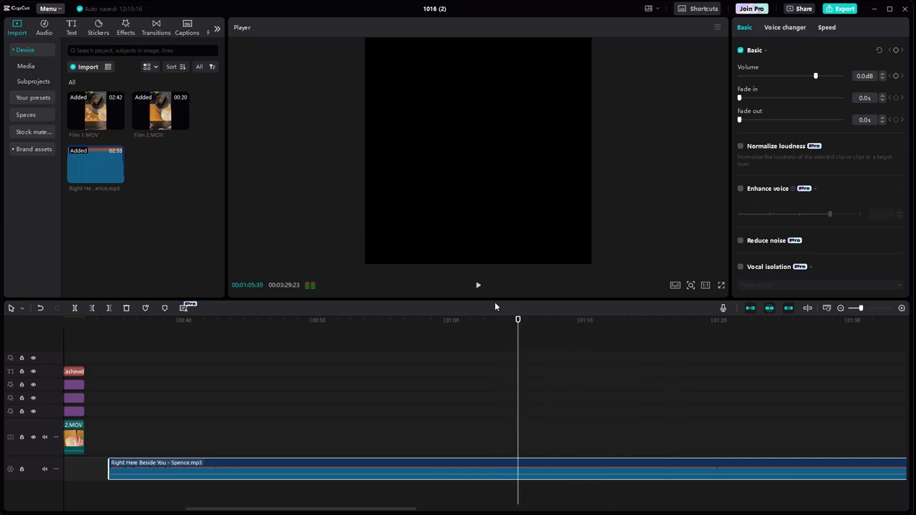
{"action": "left_click_drag", "start_coordinate": [517, 323], "coordinate": [491, 324]}
{"action": "left_click", "coordinate": [479, 287]}
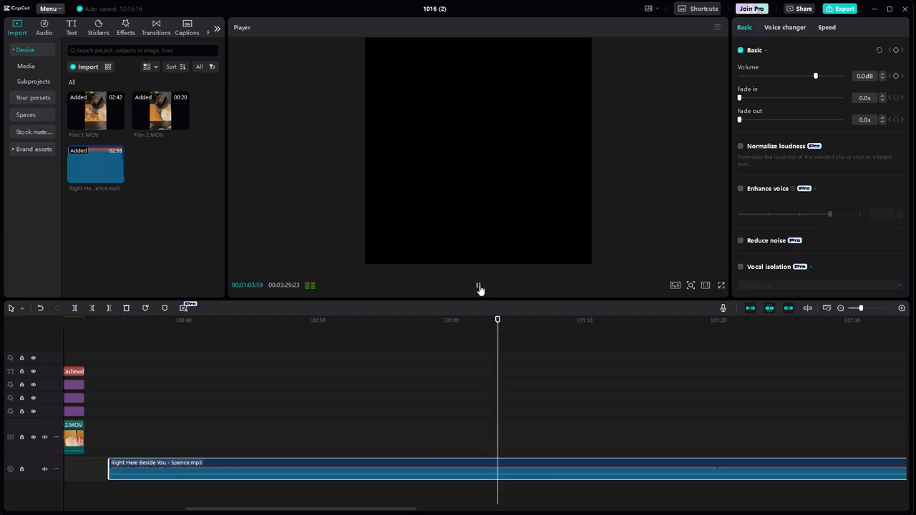
{"action": "left_click", "coordinate": [479, 289]}
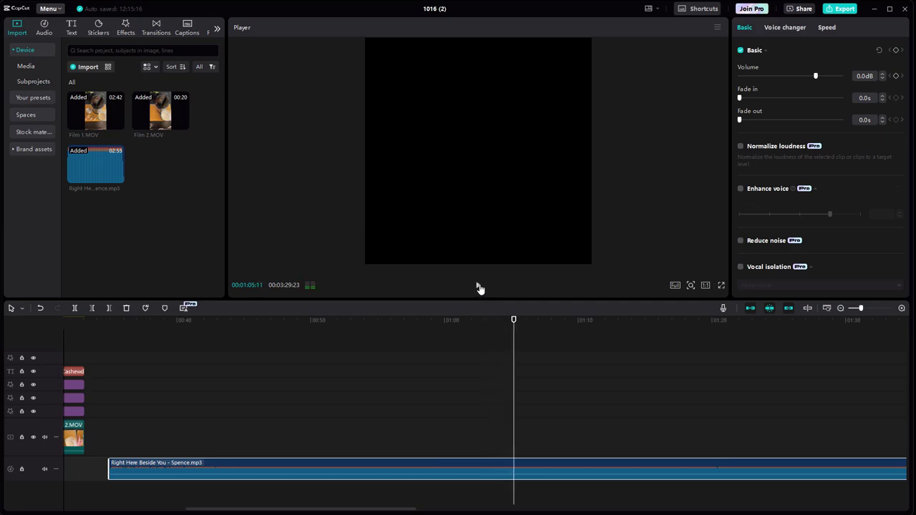
Split the song at 00:01:05:07 and delete the part before the cut.
{"action": "left_click", "coordinate": [512, 320]}
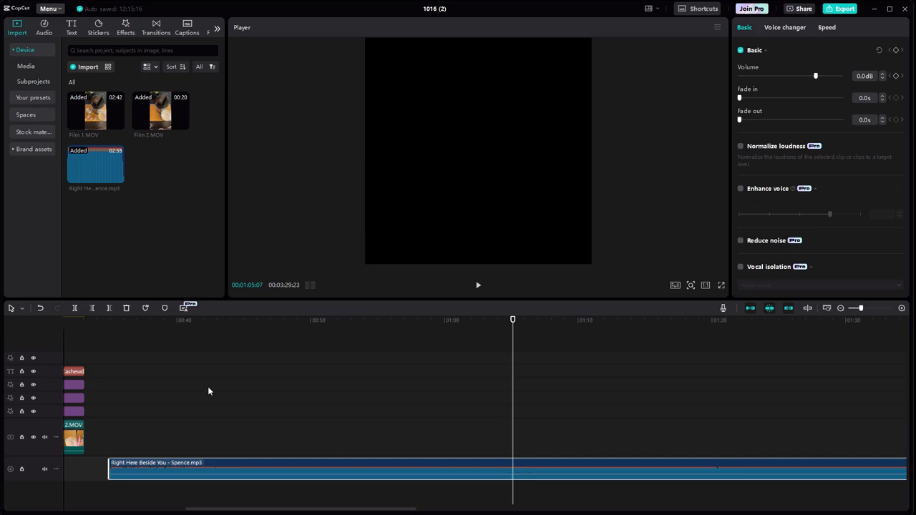
{"action": "left_click", "coordinate": [76, 309]}
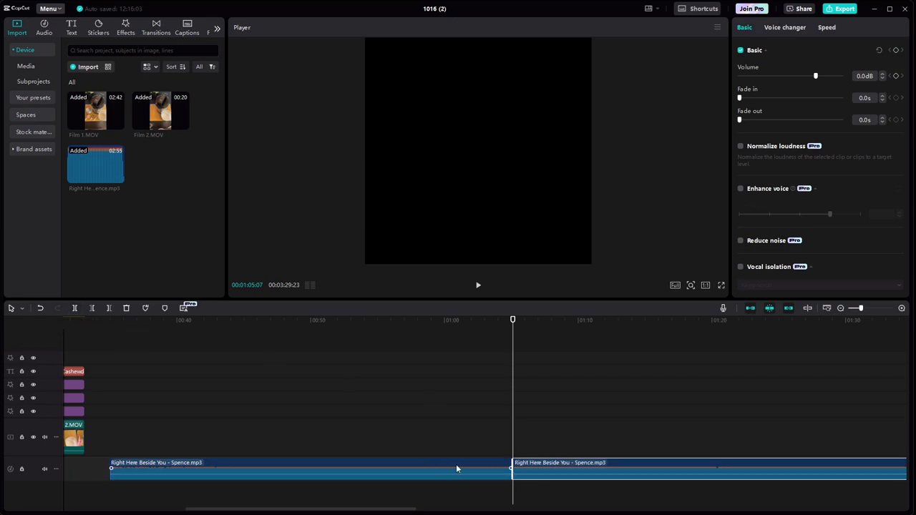
{"action": "left_click", "coordinate": [477, 466]}
{"action": "key", "text": "Delete"}
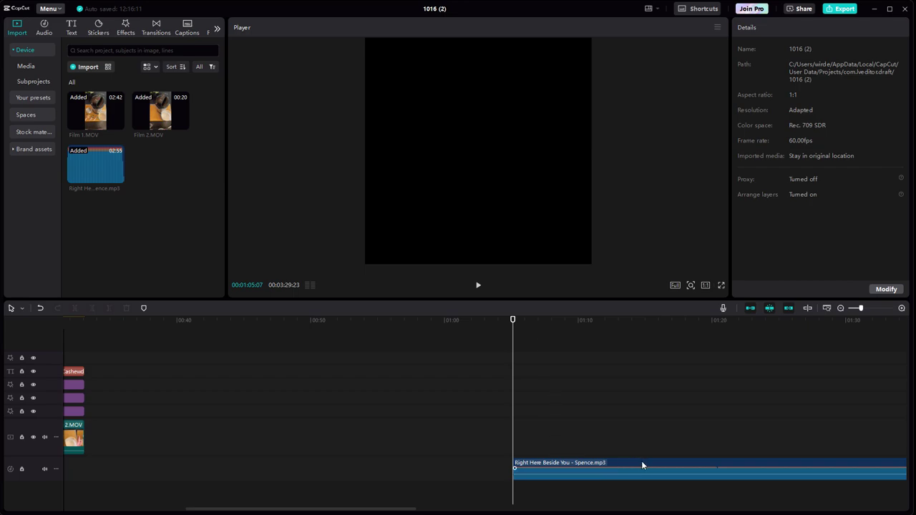
Move the remaining song clip earlier so it starts together with the "Let's mix!" text and Shake effect.
{"action": "left_click_drag", "start_coordinate": [642, 465], "coordinate": [254, 470]}
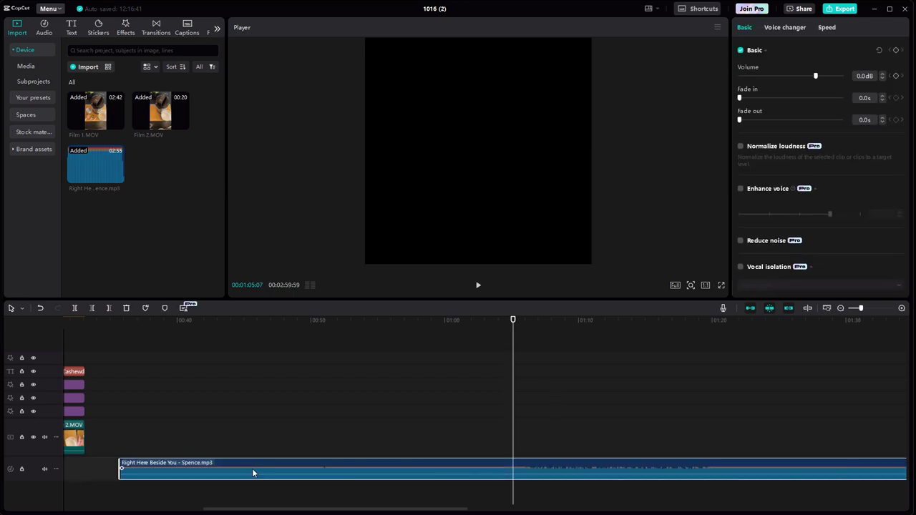
{"action": "left_click_drag", "start_coordinate": [281, 513], "coordinate": [132, 511]}
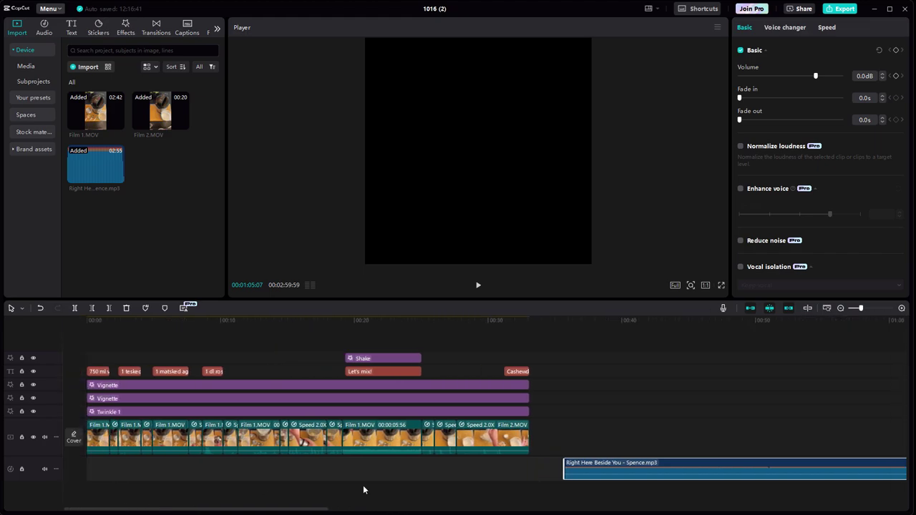
{"action": "left_click_drag", "start_coordinate": [669, 463], "coordinate": [450, 463]}
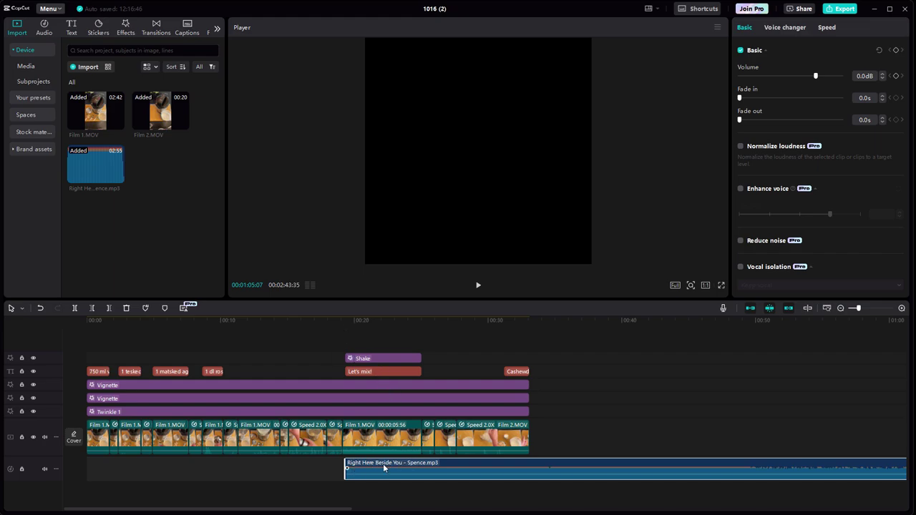
Cut the song at the video's end, 00:00:33:06, and delete everything after it.
{"action": "left_click_drag", "start_coordinate": [349, 510], "coordinate": [415, 509]}
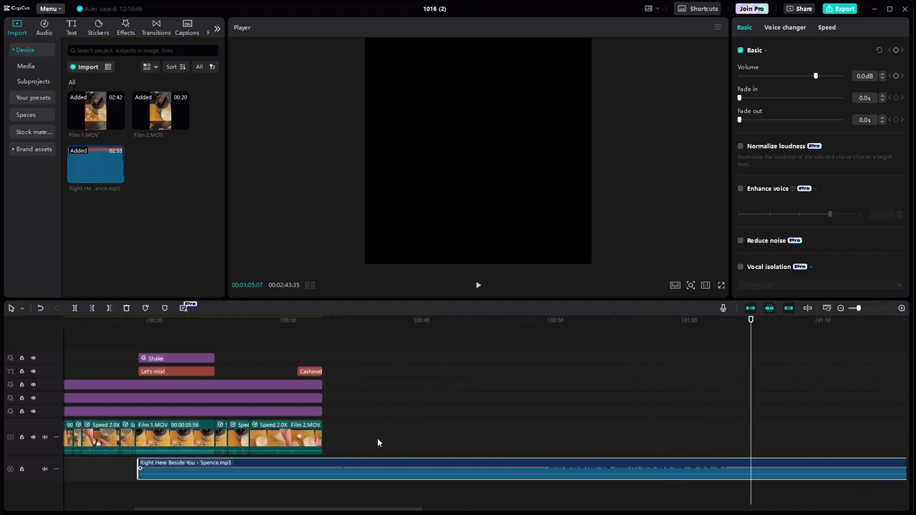
{"action": "left_click", "coordinate": [320, 328]}
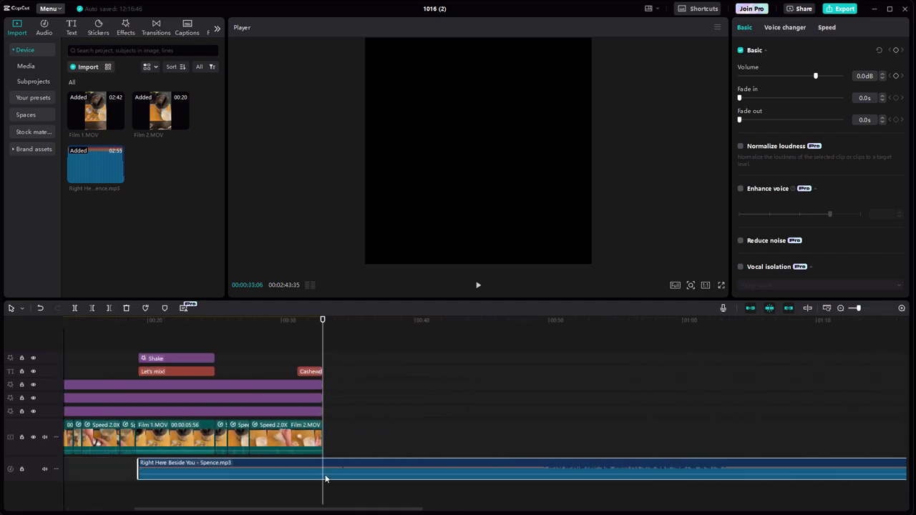
{"action": "left_click_drag", "start_coordinate": [402, 509], "coordinate": [830, 511]}
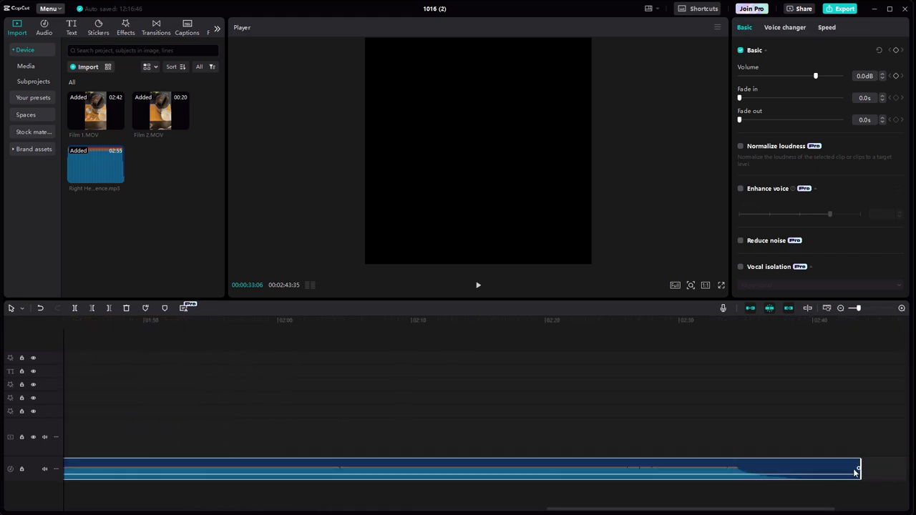
{"action": "left_click_drag", "start_coordinate": [861, 467], "coordinate": [131, 466]}
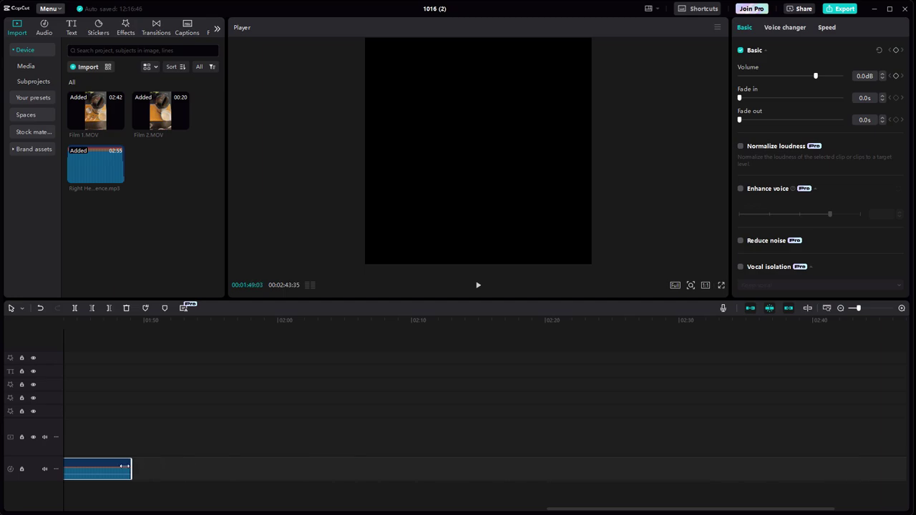
{"action": "left_click_drag", "start_coordinate": [591, 510], "coordinate": [480, 510]}
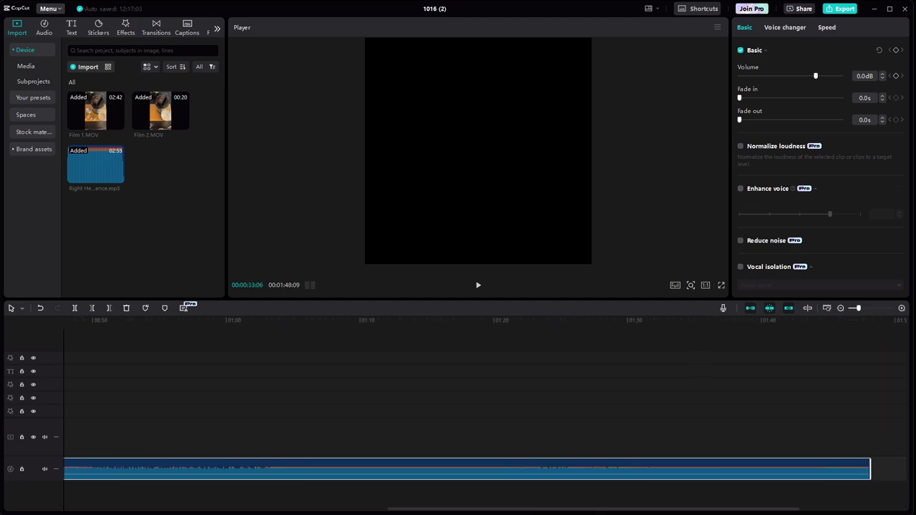
{"action": "left_click_drag", "start_coordinate": [871, 469], "coordinate": [380, 472]}
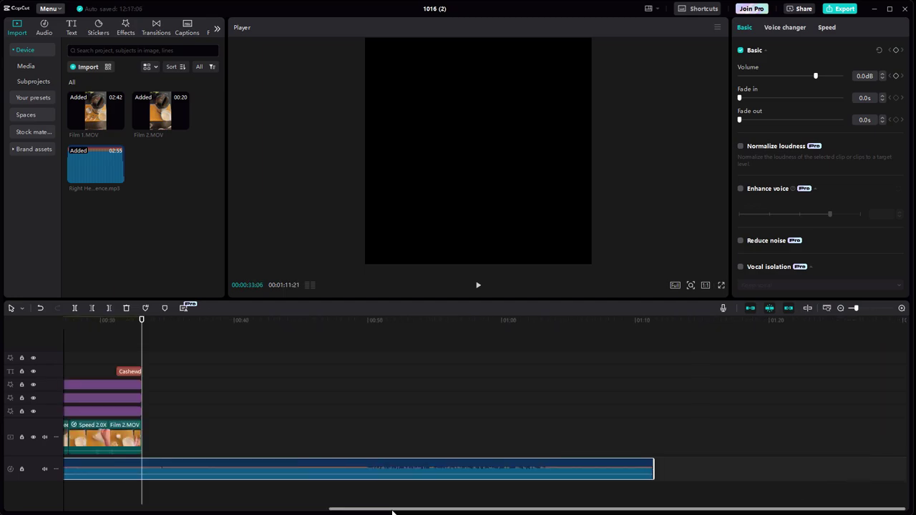
{"action": "left_click_drag", "start_coordinate": [394, 508], "coordinate": [310, 509]}
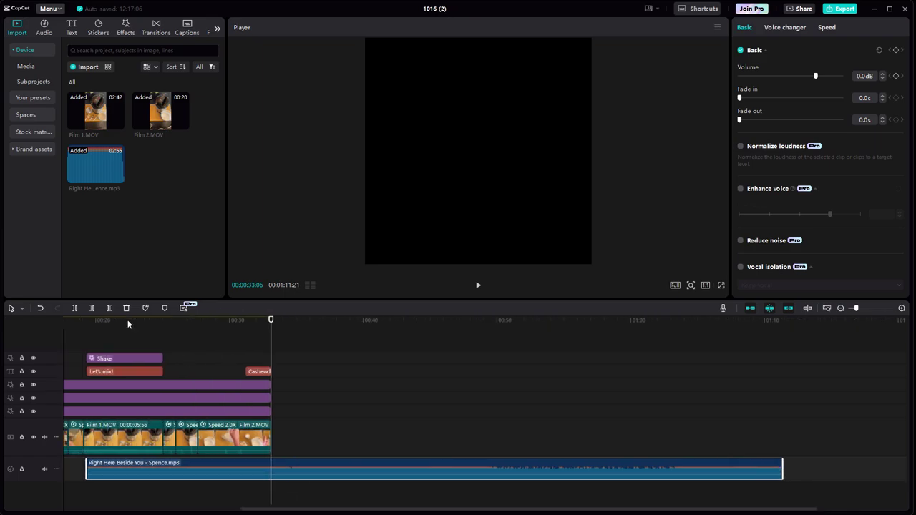
{"action": "left_click", "coordinate": [74, 308]}
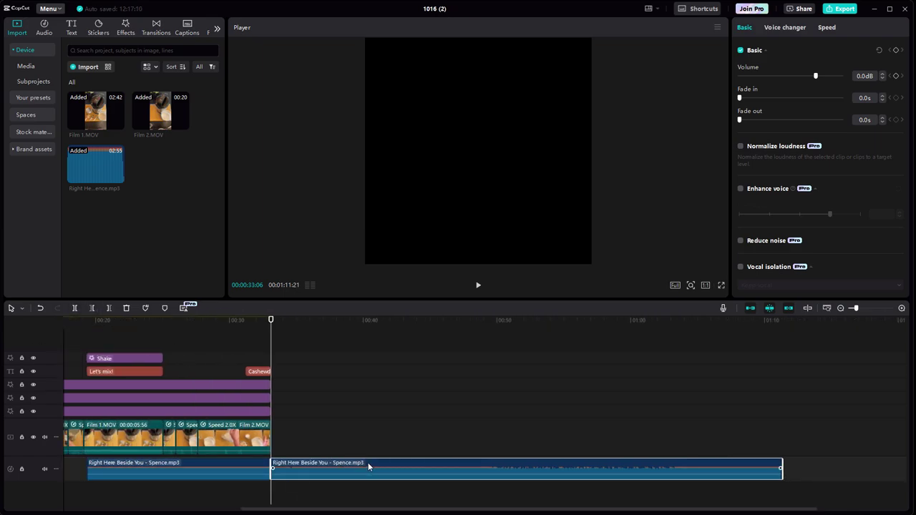
{"action": "key", "text": "Delete"}
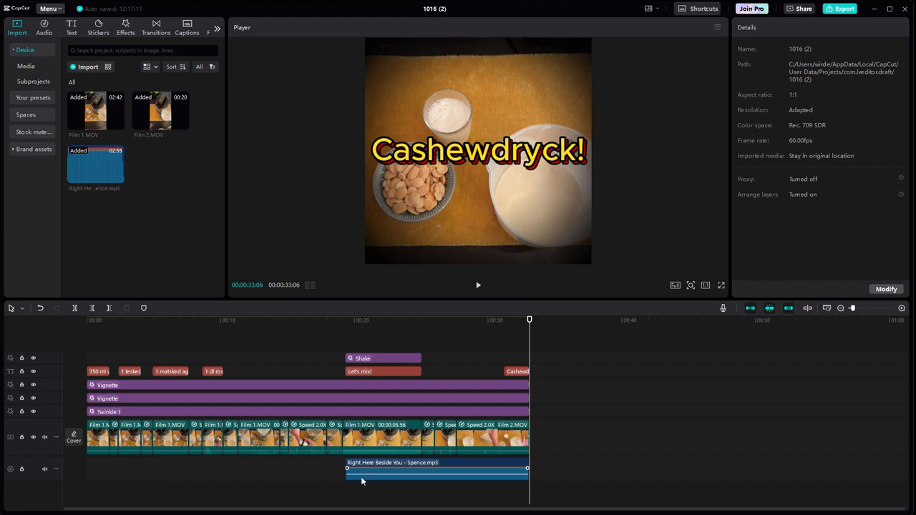
Extend the start of the song clip back to the beginning of the video.
{"action": "left_click_drag", "start_coordinate": [345, 327], "coordinate": [337, 323]}
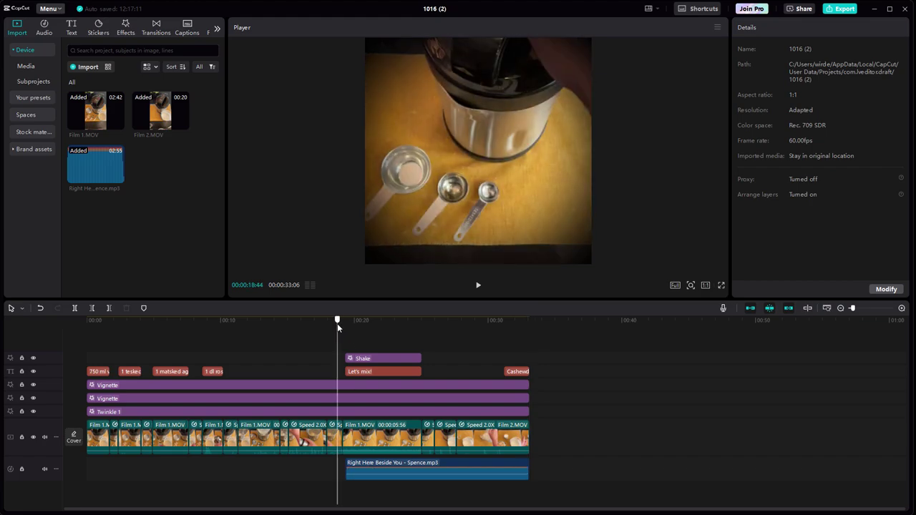
{"action": "left_click", "coordinate": [346, 468]}
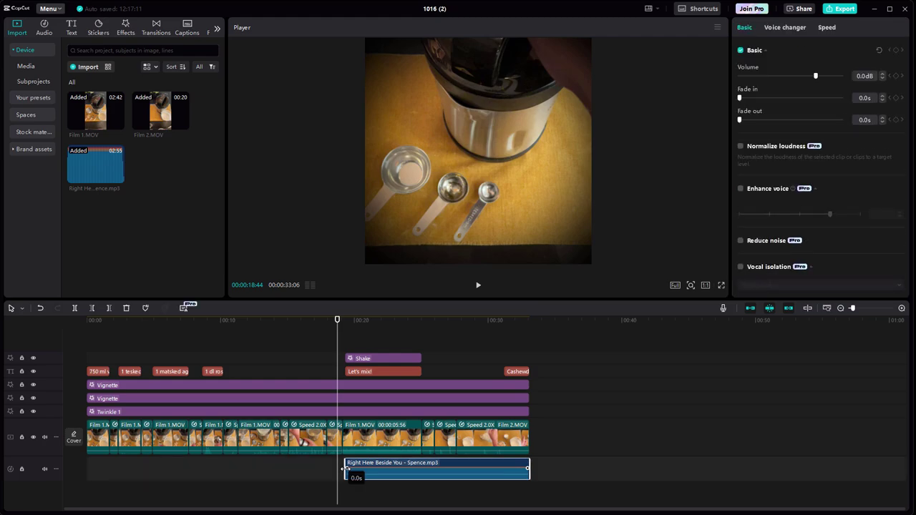
{"action": "left_click", "coordinate": [333, 472]}
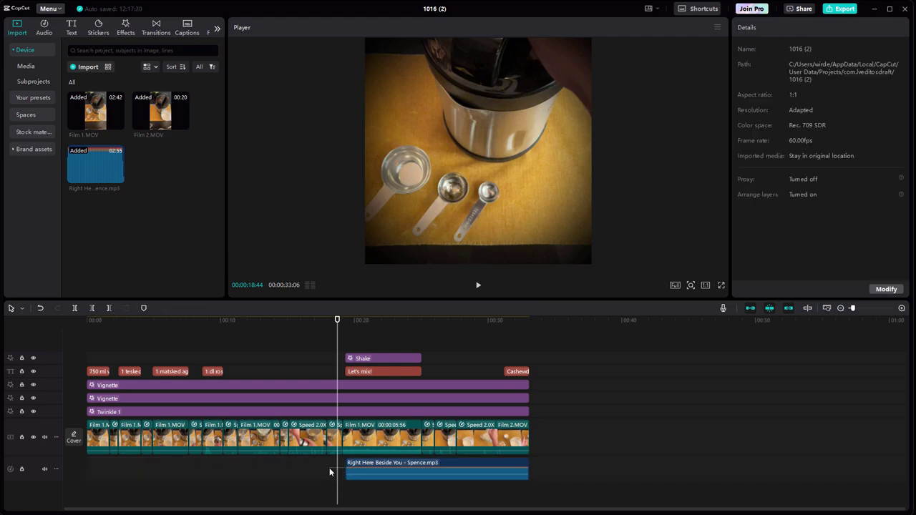
{"action": "left_click", "coordinate": [347, 472]}
{"action": "left_click_drag", "start_coordinate": [342, 476], "coordinate": [65, 472]}
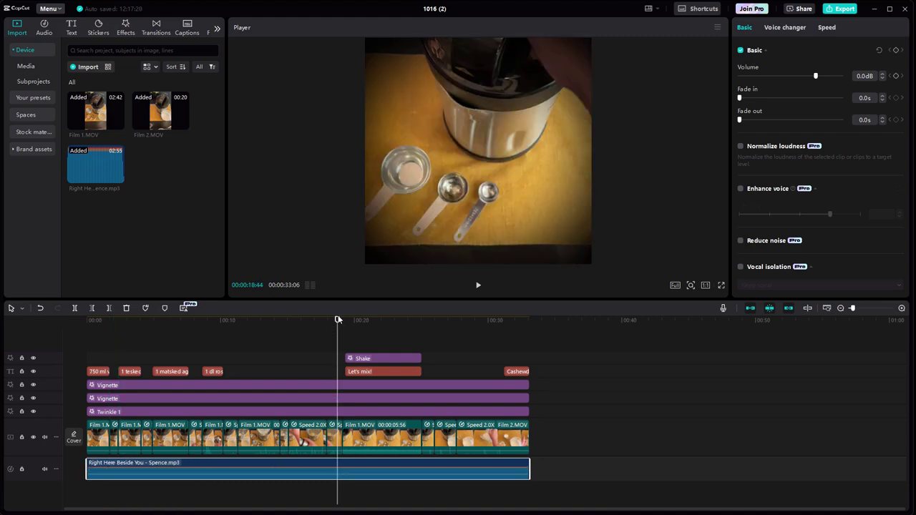
Play back the passage leading into the "Let's mix!" text to check the music's timing.
{"action": "left_click_drag", "start_coordinate": [337, 320], "coordinate": [330, 321]}
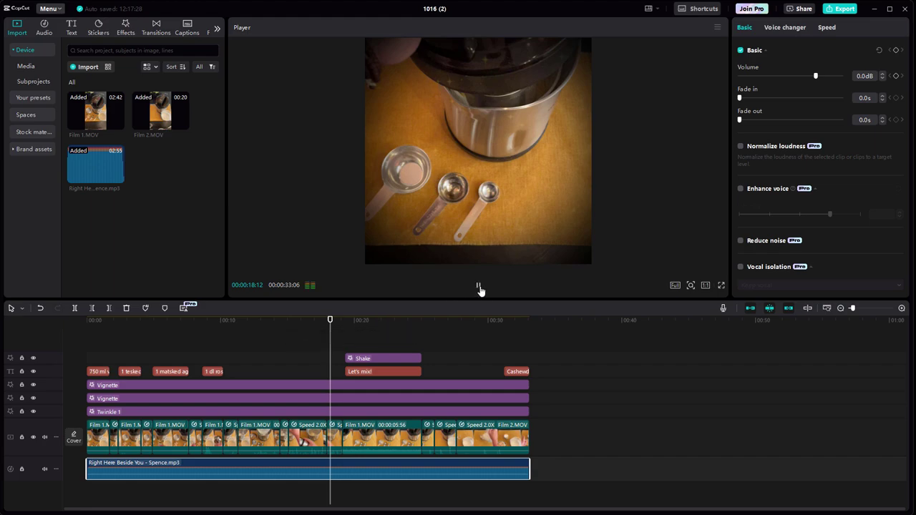
{"action": "left_click", "coordinate": [479, 287]}
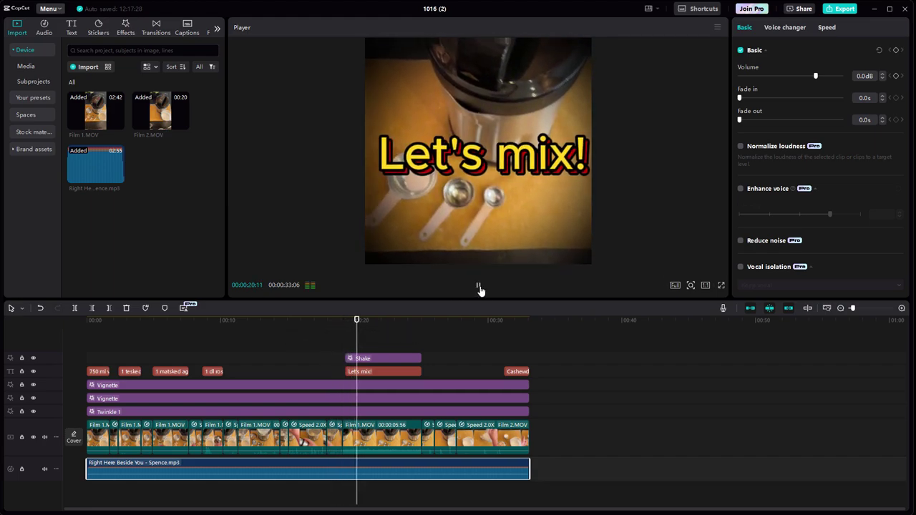
{"action": "left_click", "coordinate": [479, 286]}
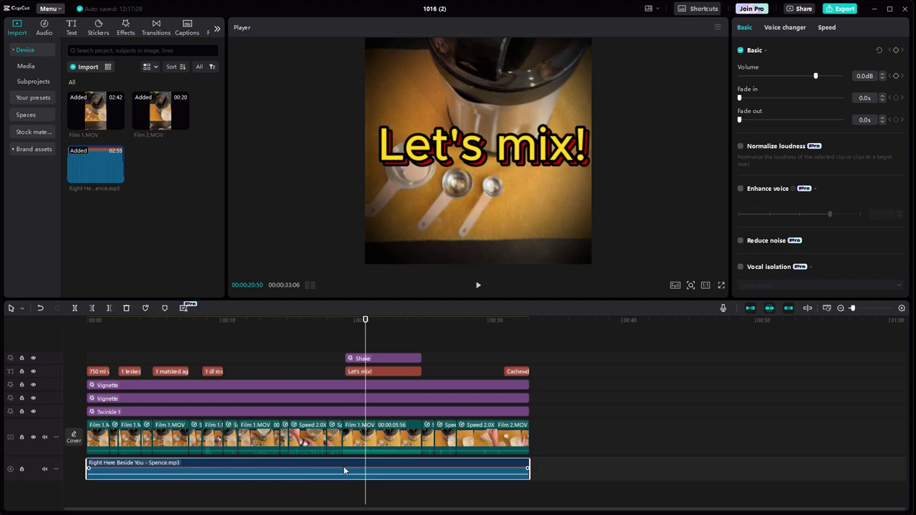
{"action": "left_click_drag", "start_coordinate": [365, 320], "coordinate": [346, 322]}
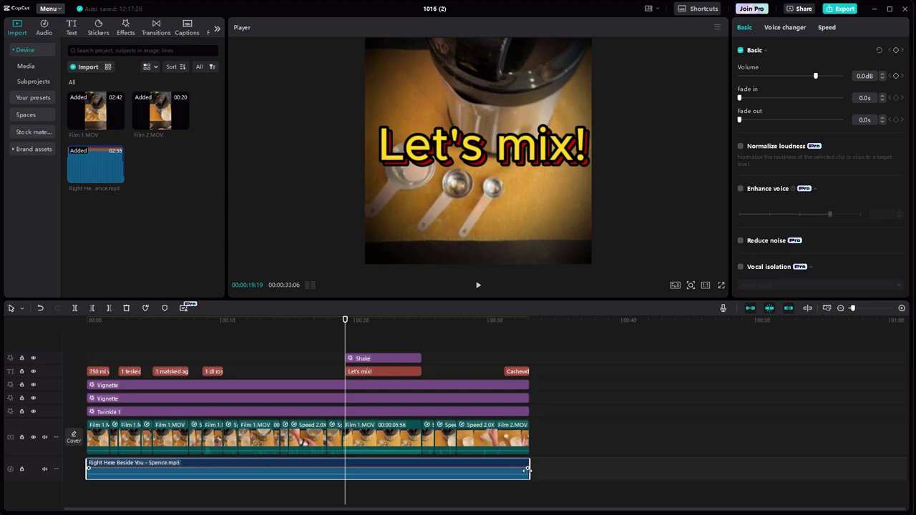
Give the song clip a 0.5 s fade-out and a 0.5 s fade-in.
{"action": "left_click_drag", "start_coordinate": [527, 468], "coordinate": [520, 468]}
{"action": "mouse_move", "coordinate": [89, 467]}
{"action": "left_click_drag", "start_coordinate": [89, 467], "coordinate": [96, 468]}
Play back the video from the beginning to review the edit with the music.
{"action": "left_click", "coordinate": [89, 321]}
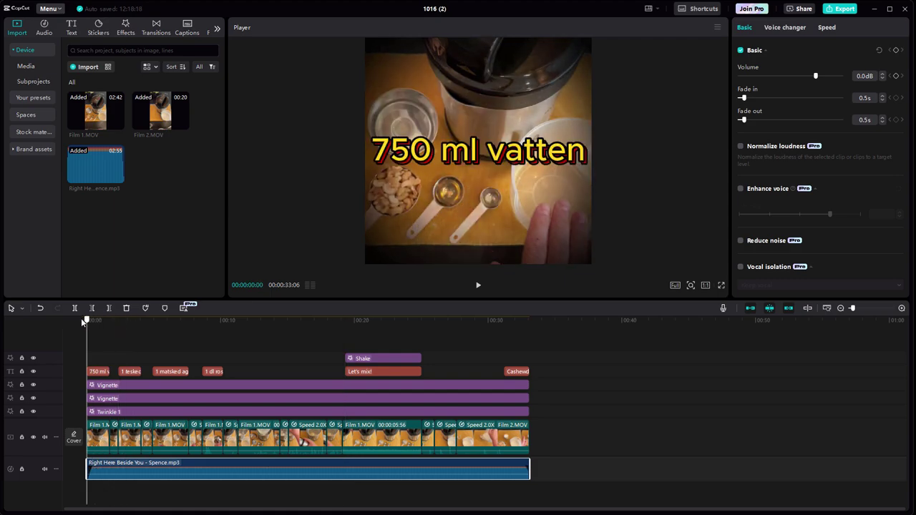
{"action": "left_click", "coordinate": [478, 288]}
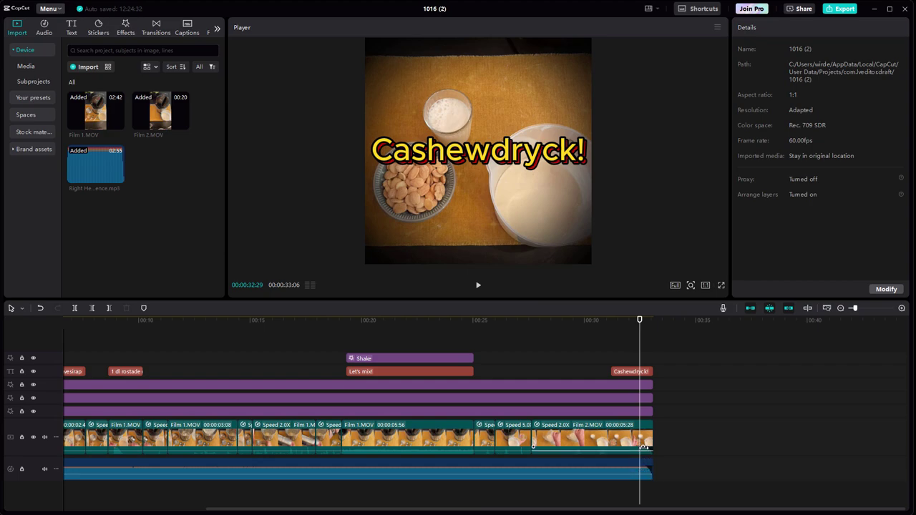
Give the final Film 2.MOV clip a Fade Out exit animation with a duration of 0.5 s.
{"action": "left_click", "coordinate": [625, 436]}
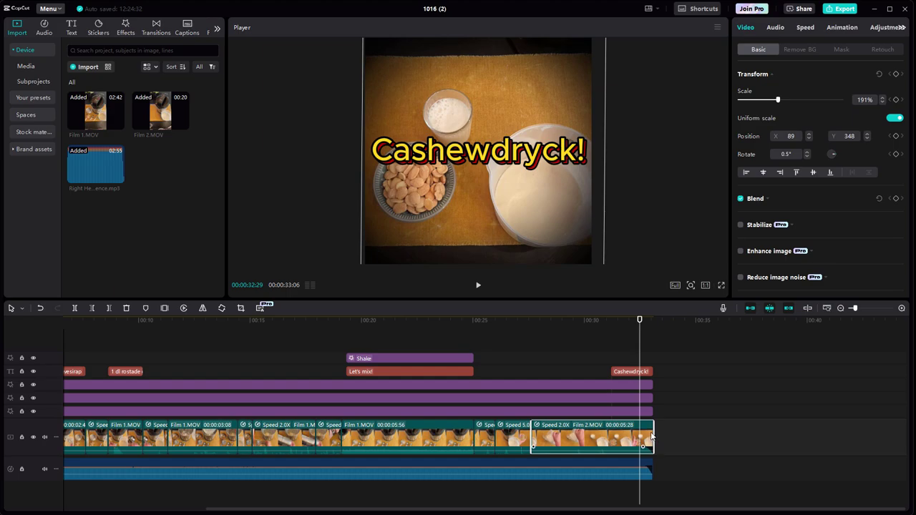
{"action": "left_click", "coordinate": [843, 29]}
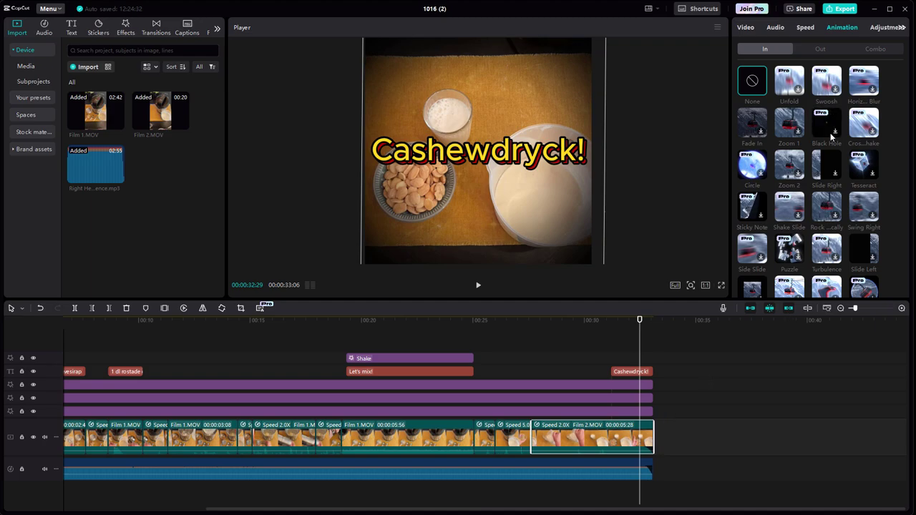
{"action": "left_click", "coordinate": [821, 49]}
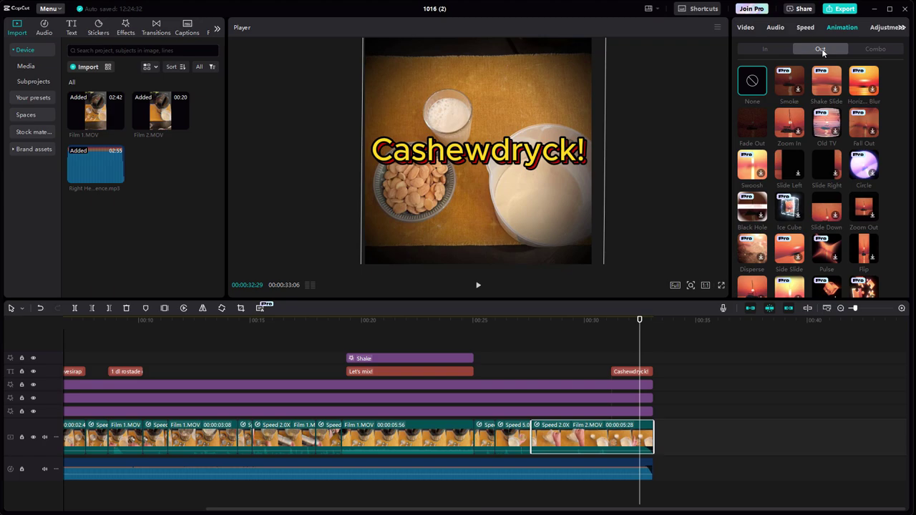
{"action": "left_click", "coordinate": [756, 128]}
{"action": "left_click_drag", "start_coordinate": [655, 322], "coordinate": [638, 323]}
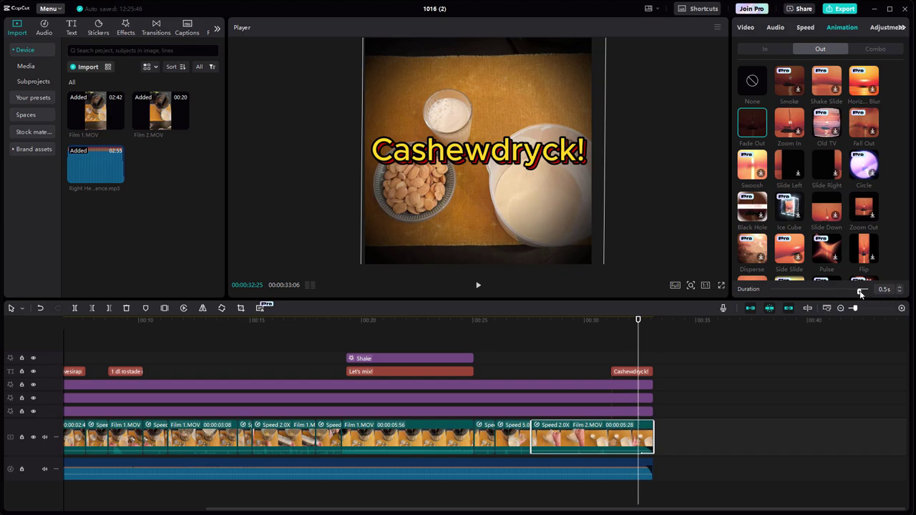
{"action": "left_click_drag", "start_coordinate": [860, 293], "coordinate": [851, 293]}
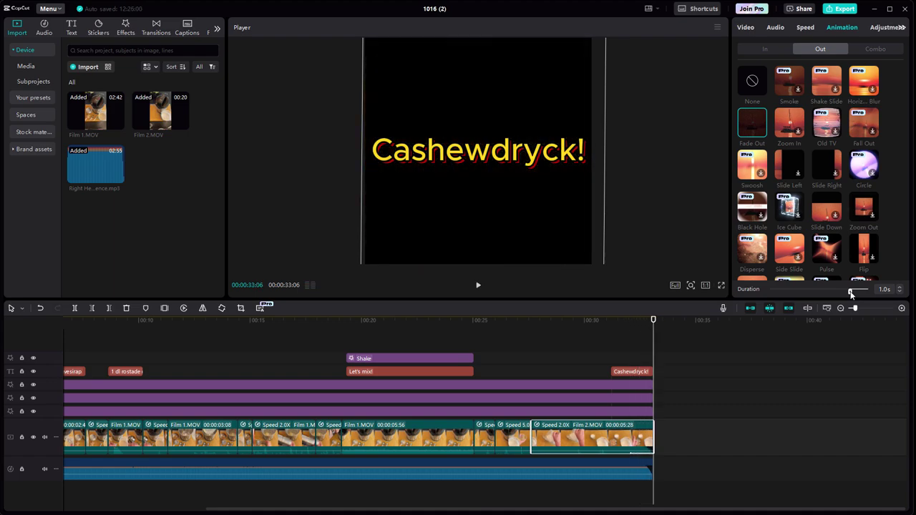
{"action": "left_click_drag", "start_coordinate": [850, 293], "coordinate": [860, 294]}
{"action": "left_click", "coordinate": [629, 343]}
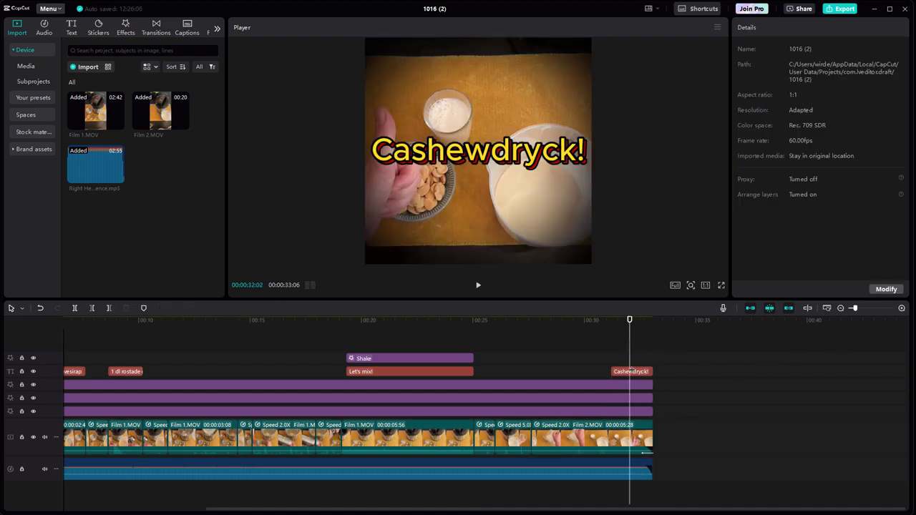
Try a Fade Out exit animation on the "Cashewdryck!" text.
{"action": "left_click", "coordinate": [641, 372]}
{"action": "mouse_move", "coordinate": [630, 322]}
{"action": "left_mouse_down"}
{"action": "mouse_move", "coordinate": [653, 322]}
{"action": "mouse_move", "coordinate": [641, 324]}
{"action": "left_mouse_up"}
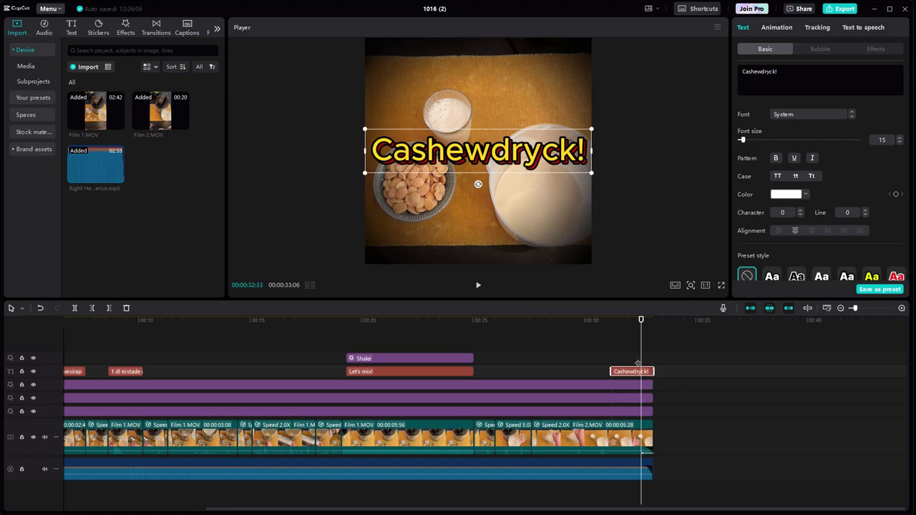
{"action": "left_click", "coordinate": [775, 28]}
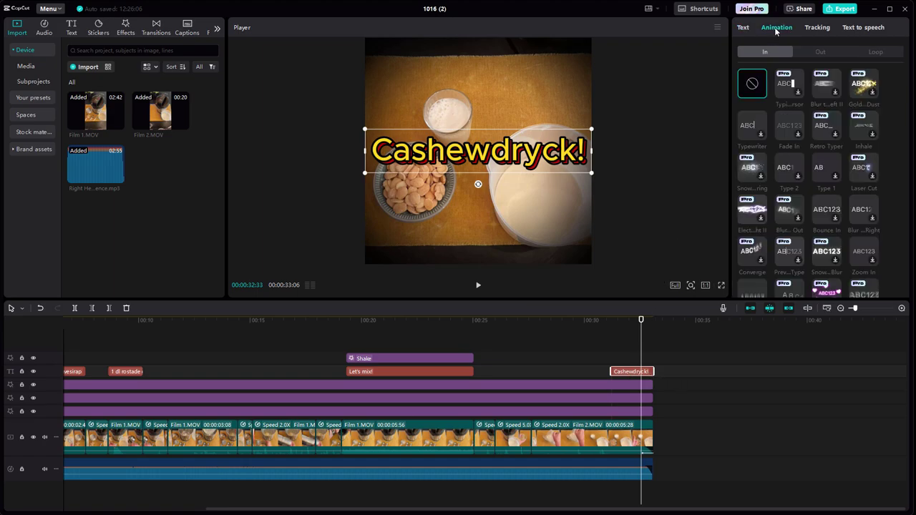
{"action": "left_click", "coordinate": [824, 53]}
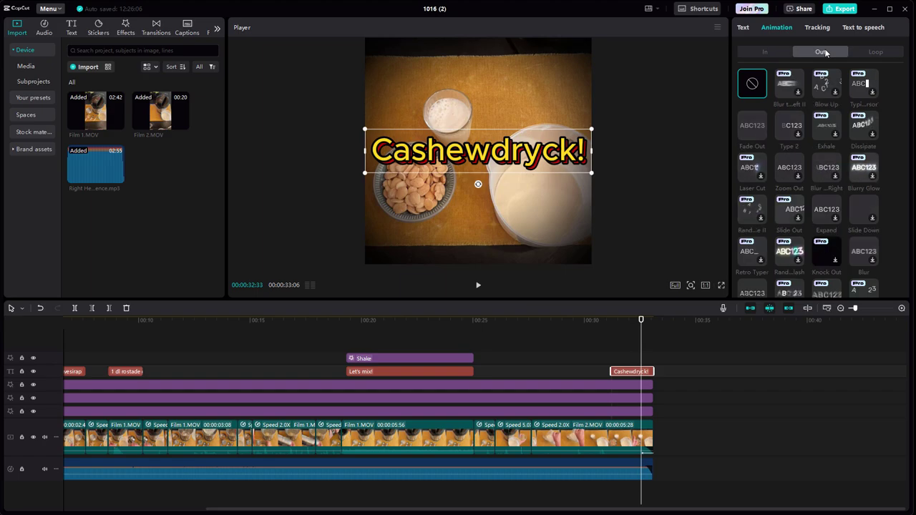
{"action": "left_click", "coordinate": [750, 131]}
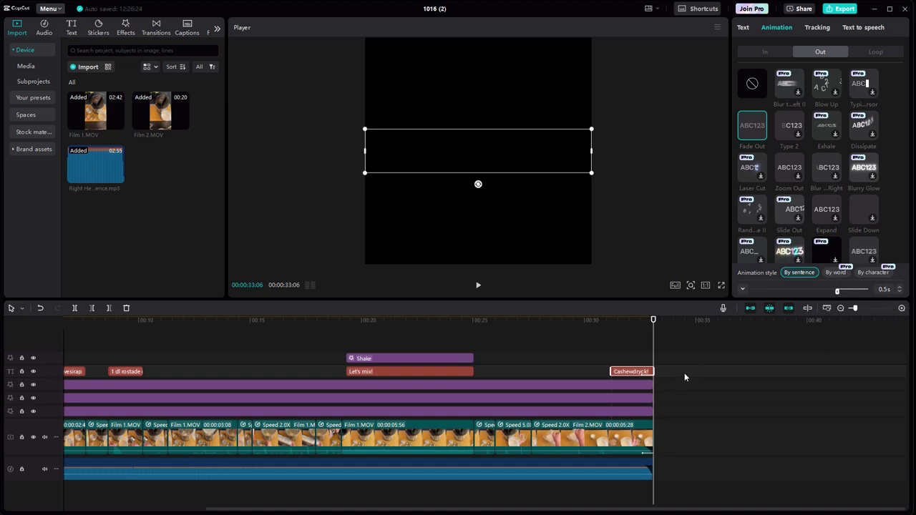
{"action": "left_click_drag", "start_coordinate": [651, 323], "coordinate": [631, 327]}
{"action": "left_click", "coordinate": [658, 339]}
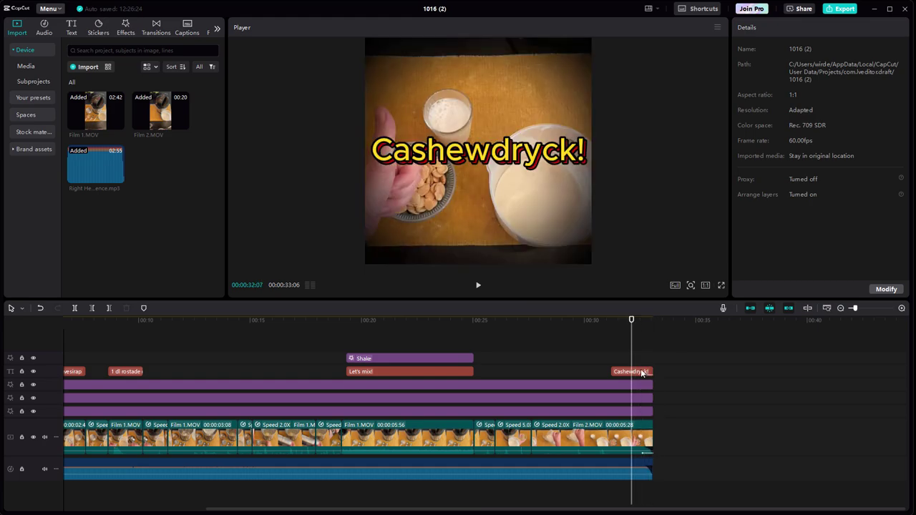
Remove the exit animation from the "Cashewdryck!" text.
{"action": "left_click", "coordinate": [641, 373]}
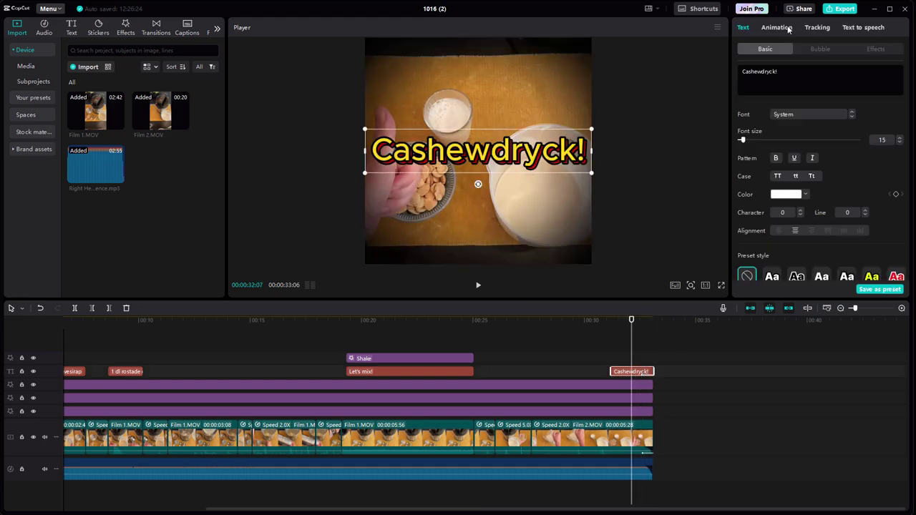
{"action": "left_click", "coordinate": [777, 27]}
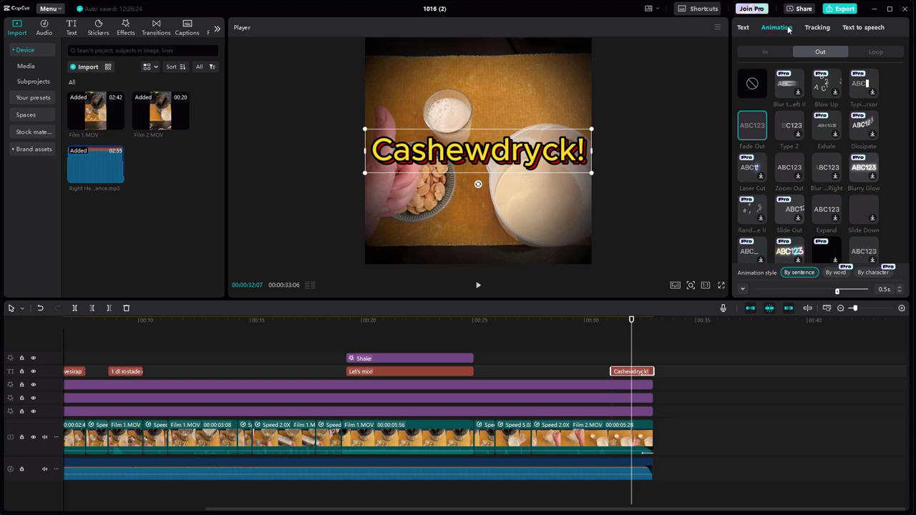
{"action": "left_click", "coordinate": [752, 85]}
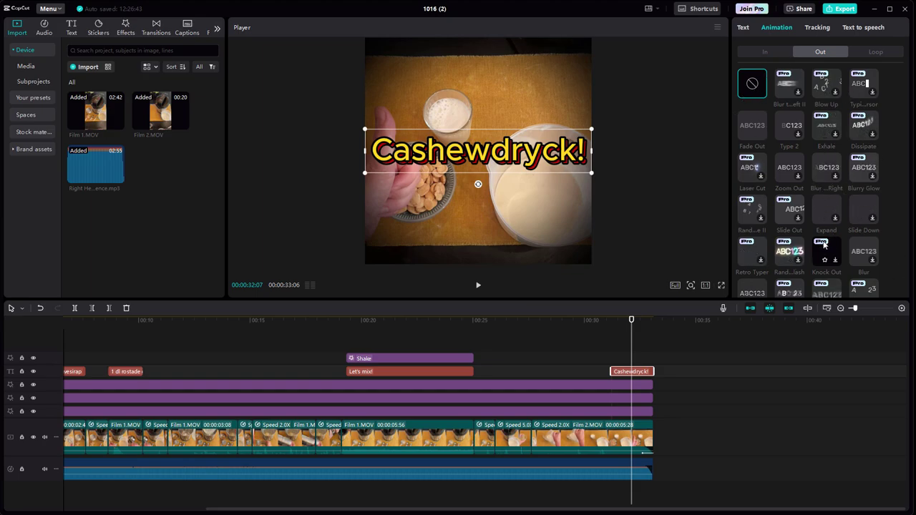
{"action": "left_click", "coordinate": [621, 343]}
Give the "Cashewdryck!" text the very last entrance animation offered, set its duration to 1.0 s, and play back the result.
{"action": "left_click", "coordinate": [635, 372]}
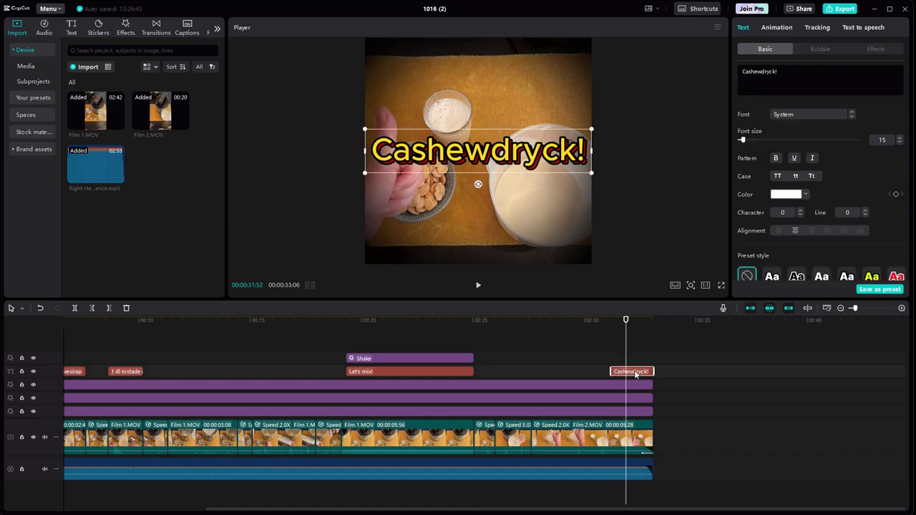
{"action": "left_click", "coordinate": [770, 28]}
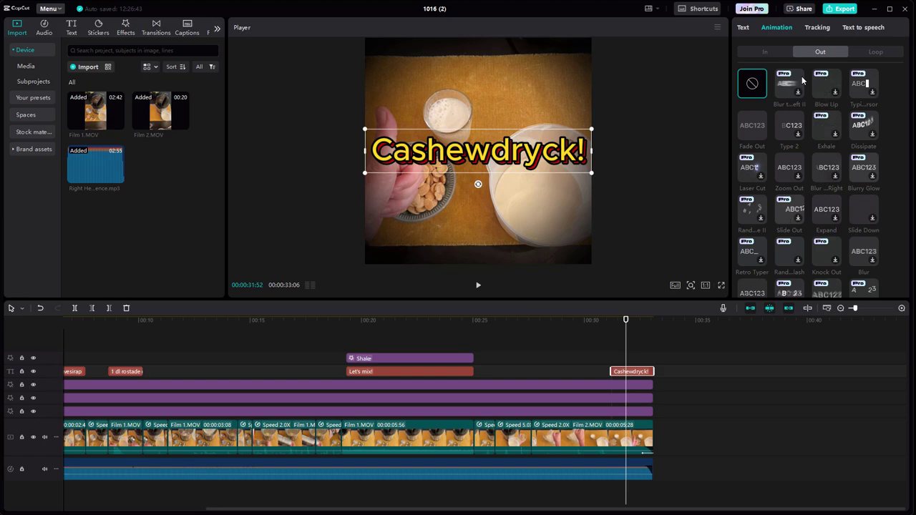
{"action": "left_click", "coordinate": [766, 51]}
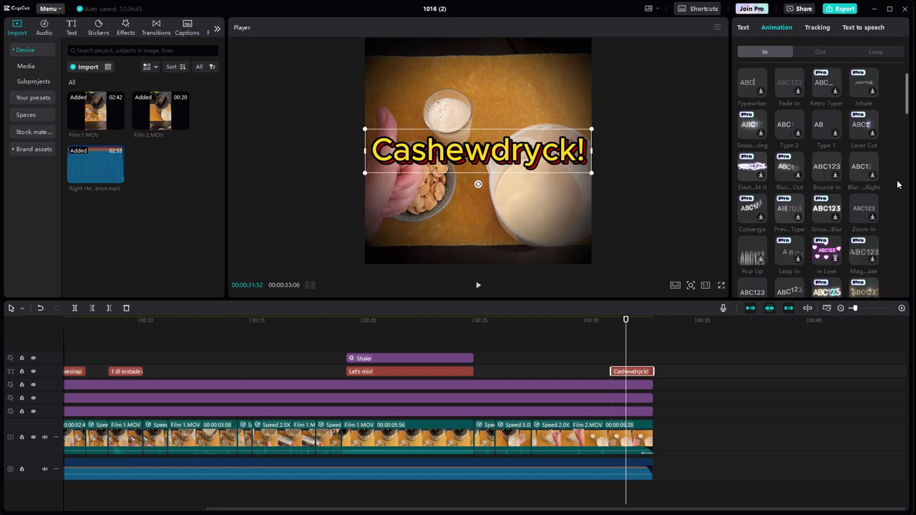
{"action": "left_click_drag", "start_coordinate": [907, 119], "coordinate": [902, 308]}
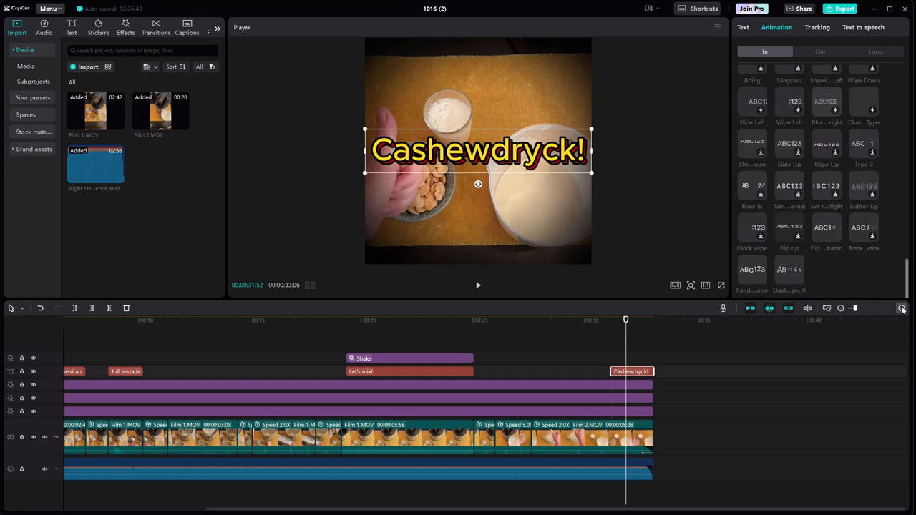
{"action": "left_click", "coordinate": [789, 277]}
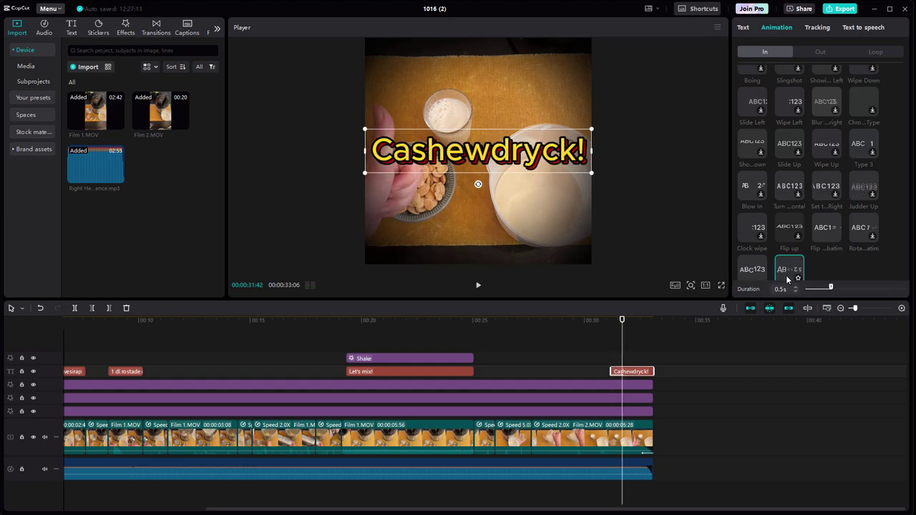
{"action": "left_click_drag", "start_coordinate": [830, 287], "coordinate": [856, 288]}
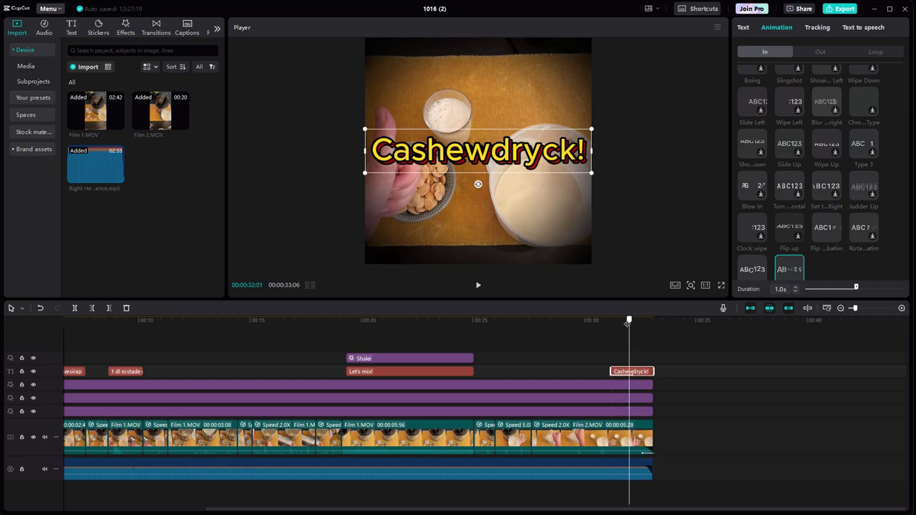
{"action": "left_click", "coordinate": [479, 285]}
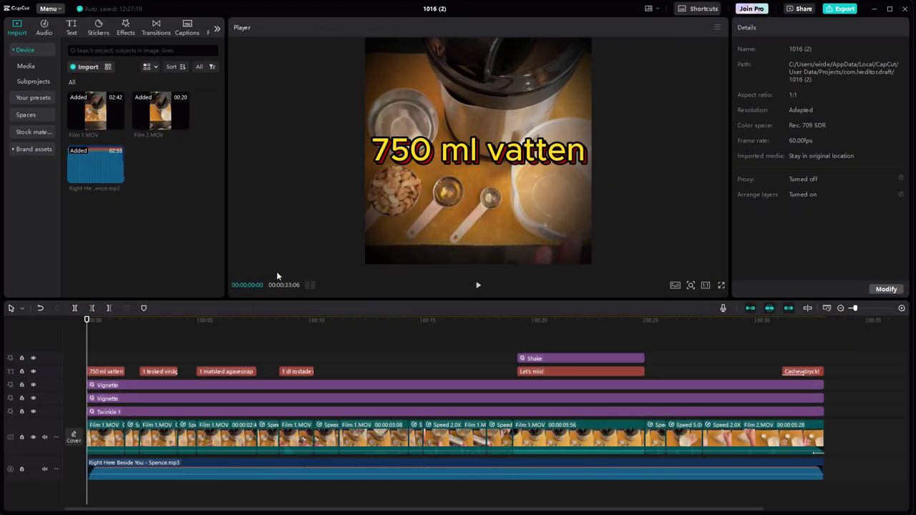
Open the export settings, turn off the audio-only export and enable video export.
{"action": "left_click", "coordinate": [61, 11]}
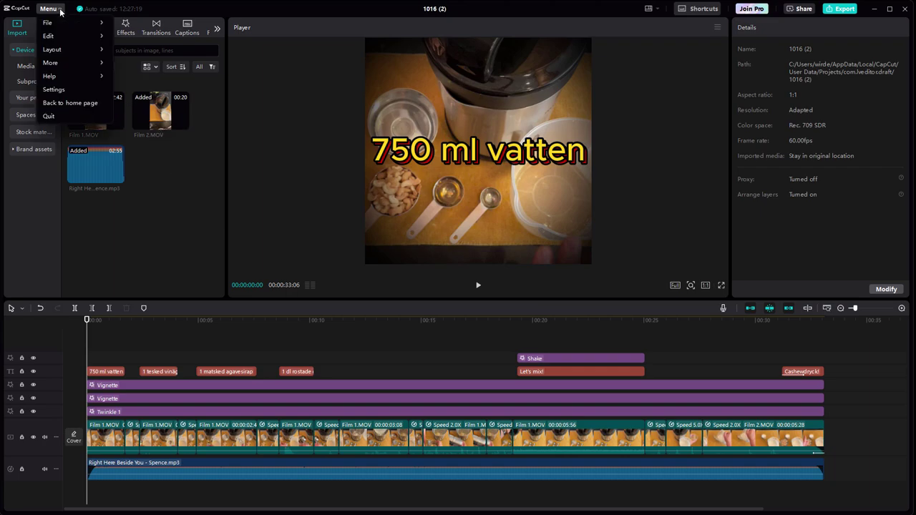
{"action": "mouse_move", "coordinate": [60, 23]}
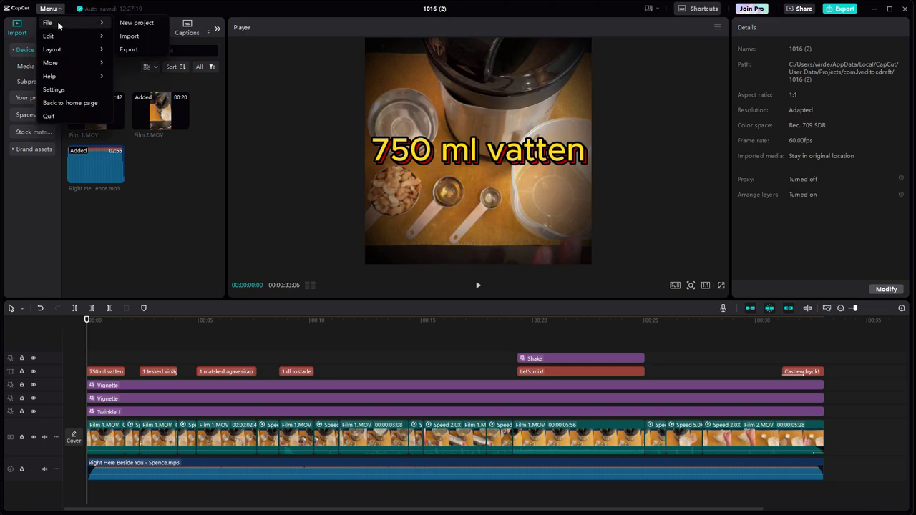
{"action": "left_click", "coordinate": [128, 50]}
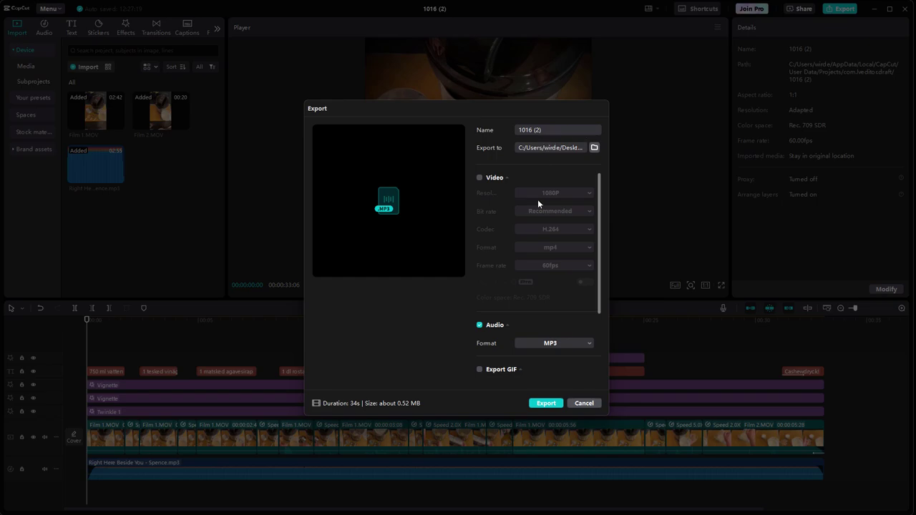
{"action": "left_click", "coordinate": [479, 325]}
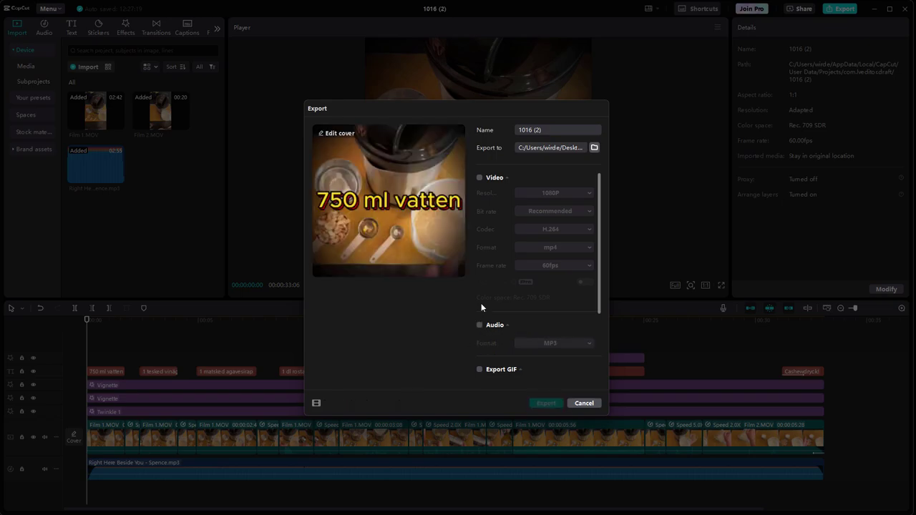
{"action": "left_click", "coordinate": [479, 179]}
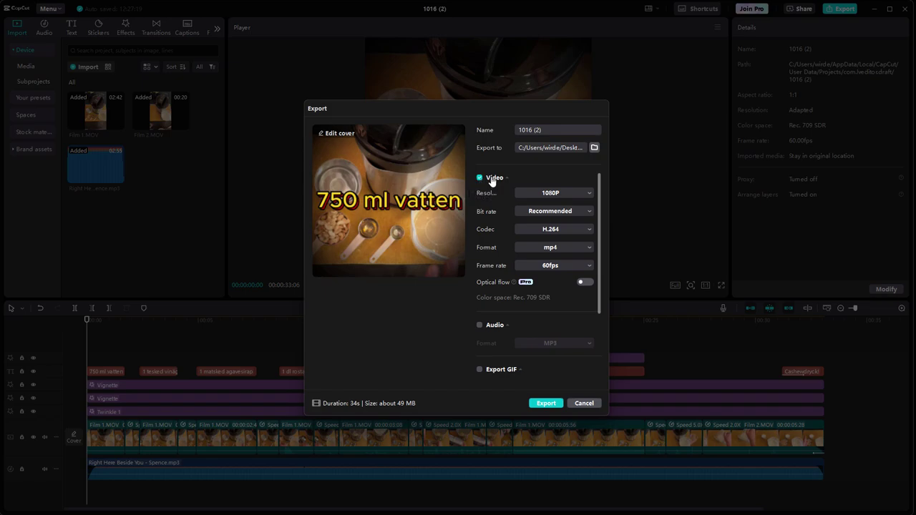
Name the export "Cashewdryck 2", choose Skrivbord as its destination folder, and export the video.
{"action": "left_click", "coordinate": [525, 134]}
{"action": "type", "text": "Cashewdryck"}
{"action": "left_click", "coordinate": [594, 148]}
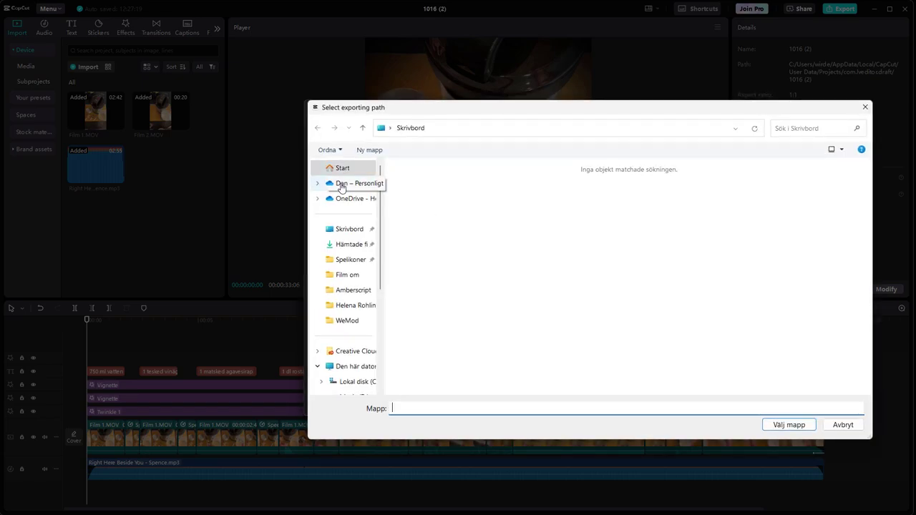
{"action": "left_click", "coordinate": [343, 232]}
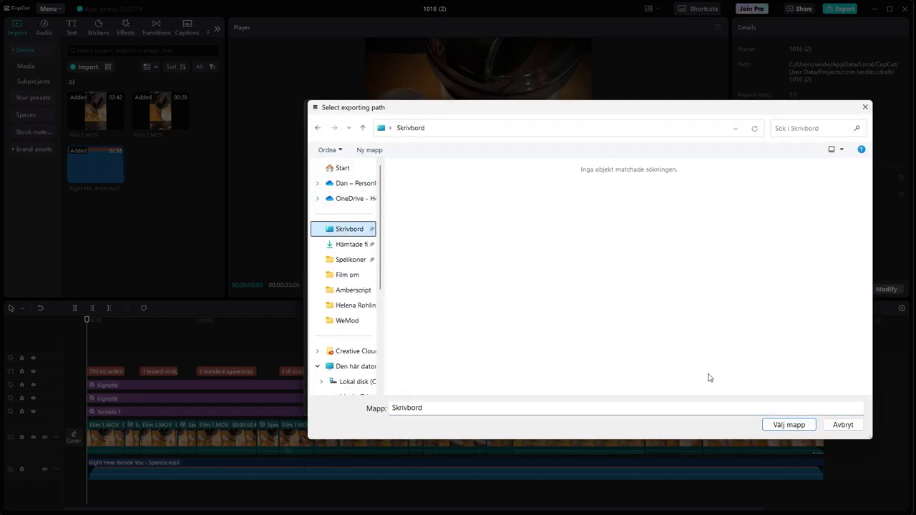
{"action": "left_click", "coordinate": [787, 425]}
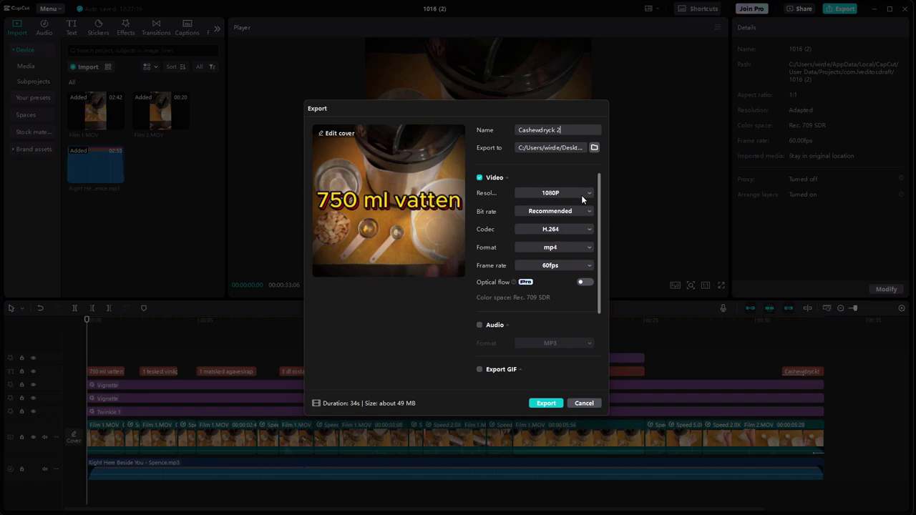
{"action": "left_click", "coordinate": [545, 404]}
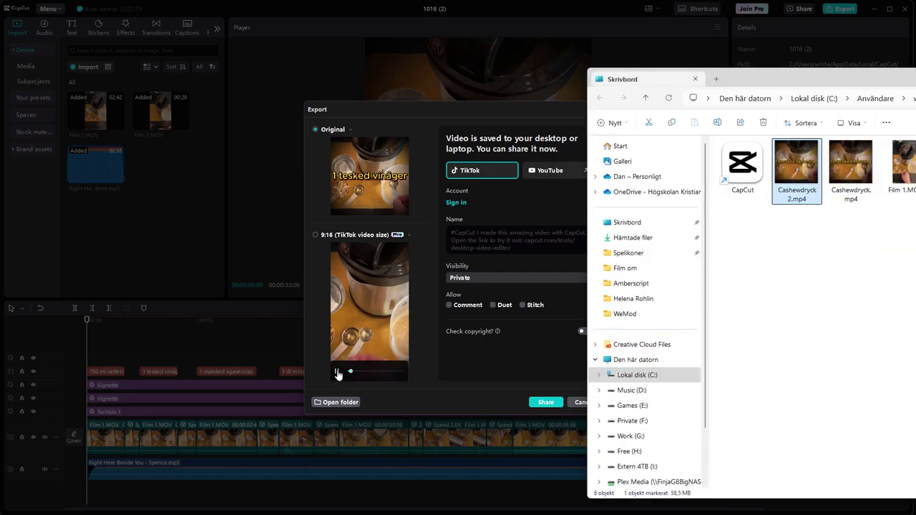
Stop the exported video's preview and open its destination folder in File Explorer.
{"action": "left_click", "coordinate": [337, 371]}
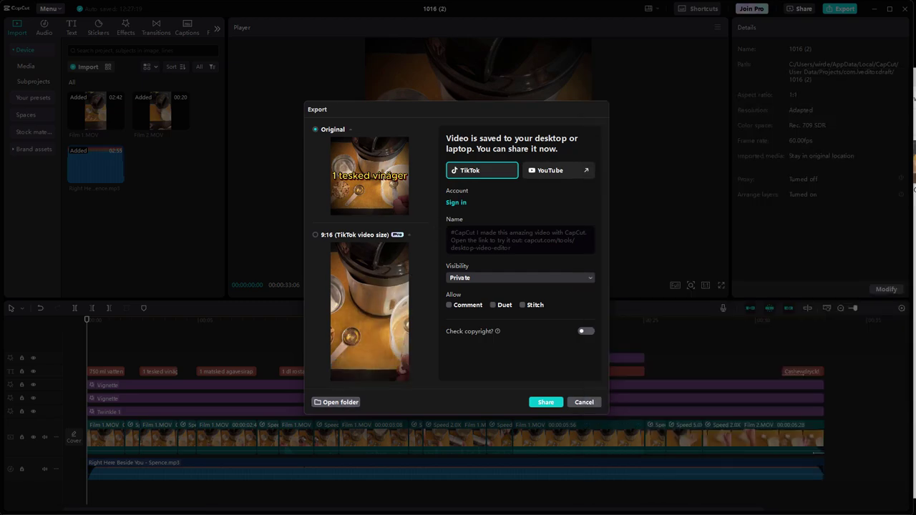
{"action": "left_click", "coordinate": [336, 402]}
{"action": "left_click_drag", "start_coordinate": [651, 66], "coordinate": [617, 62]}
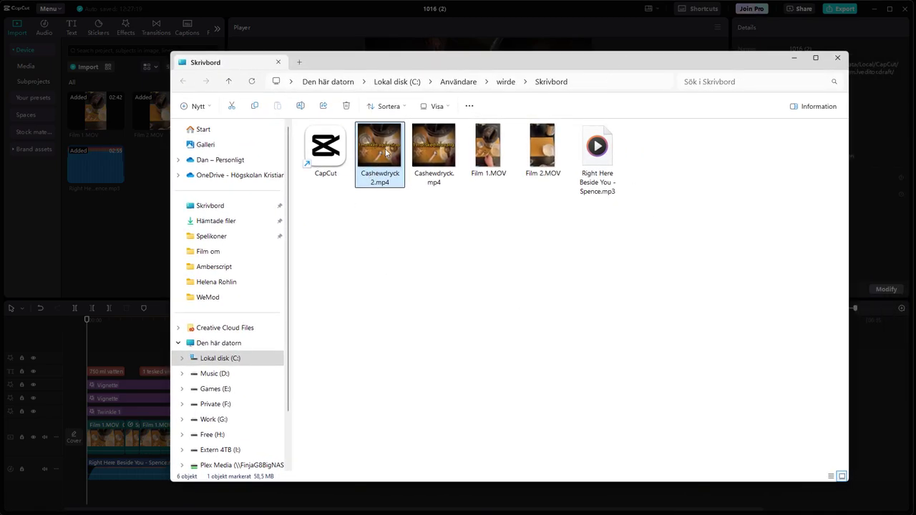
Dismiss the export dialog and select Cashewdryck 2.mp4 in the Skrivbord folder.
{"action": "left_click_drag", "start_coordinate": [462, 64], "coordinate": [425, 415]}
{"action": "left_click_drag", "start_coordinate": [565, 412], "coordinate": [564, 430]}
{"action": "left_click", "coordinate": [584, 403]}
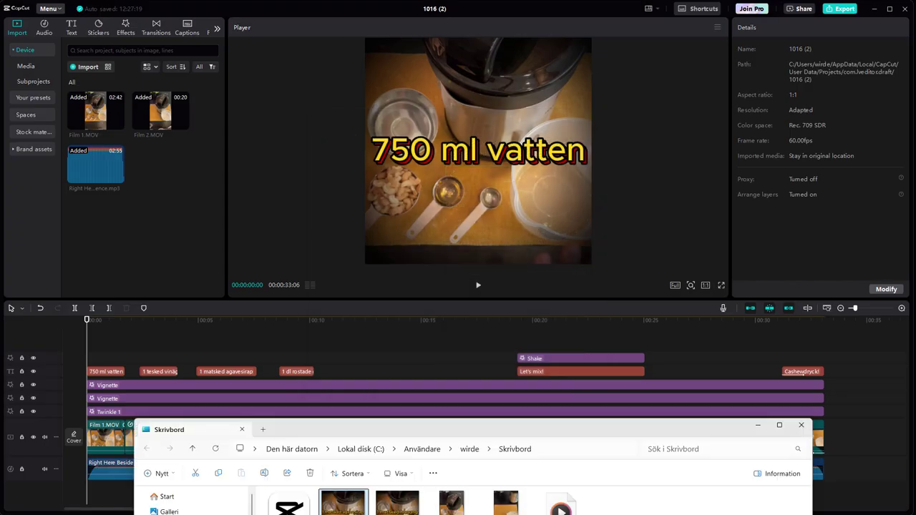
{"action": "left_click_drag", "start_coordinate": [392, 435], "coordinate": [383, 62]}
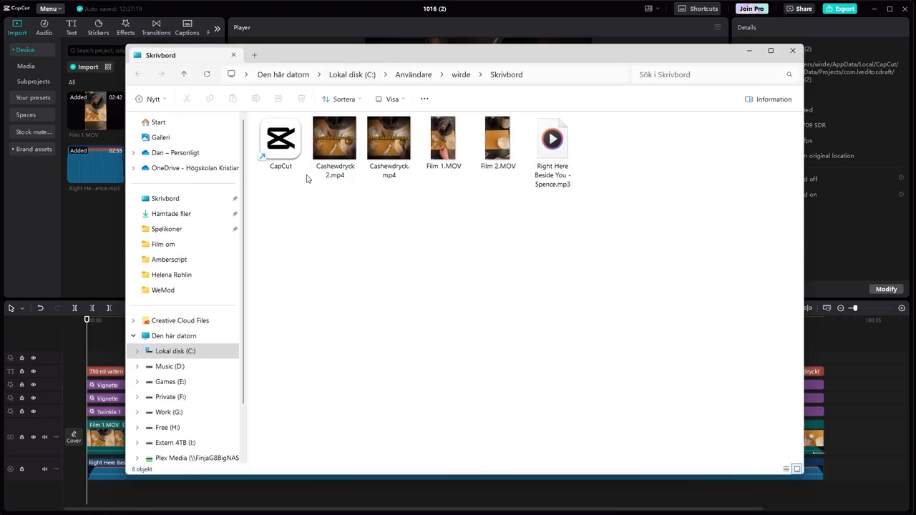
{"action": "left_click", "coordinate": [330, 150]}
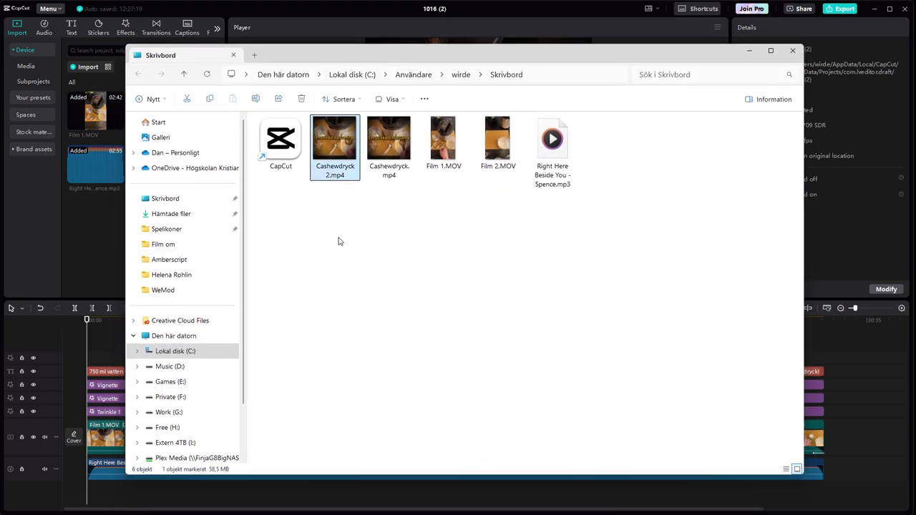